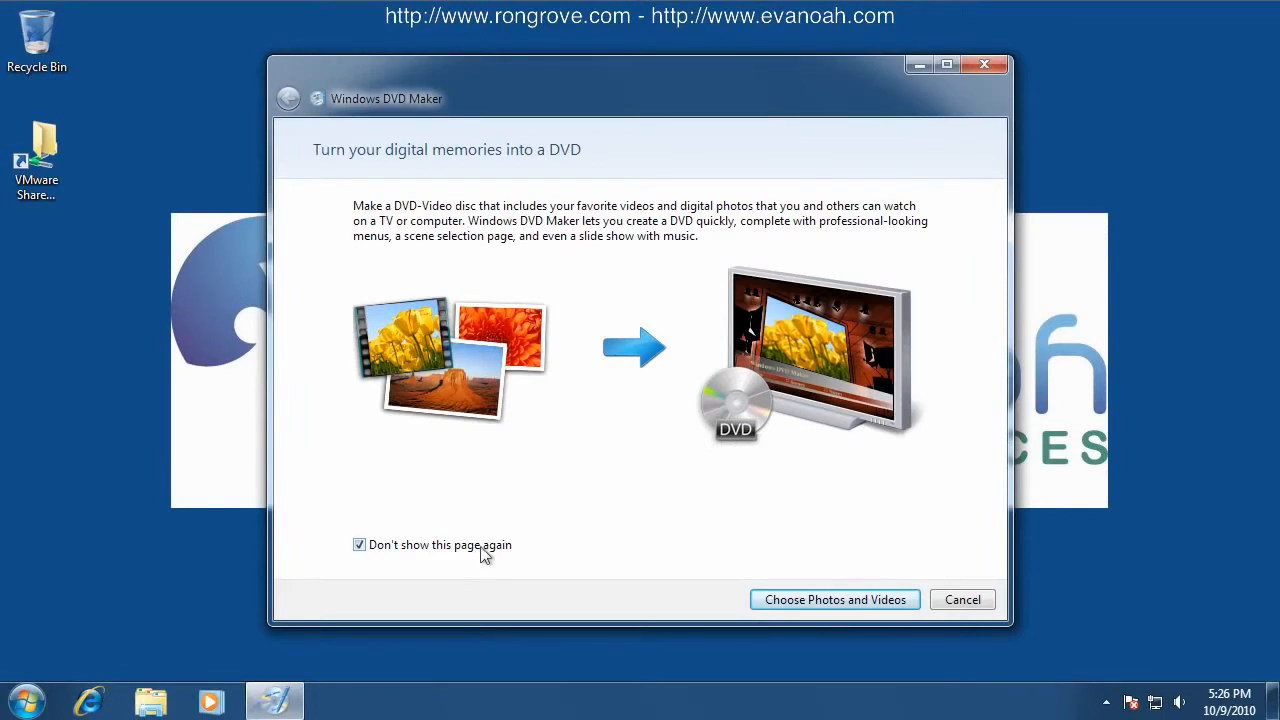
# Step: Clear the "Don't show this page again" option and proceed to choosing the photos and videos for the DVD
pyautogui.click(484, 550)
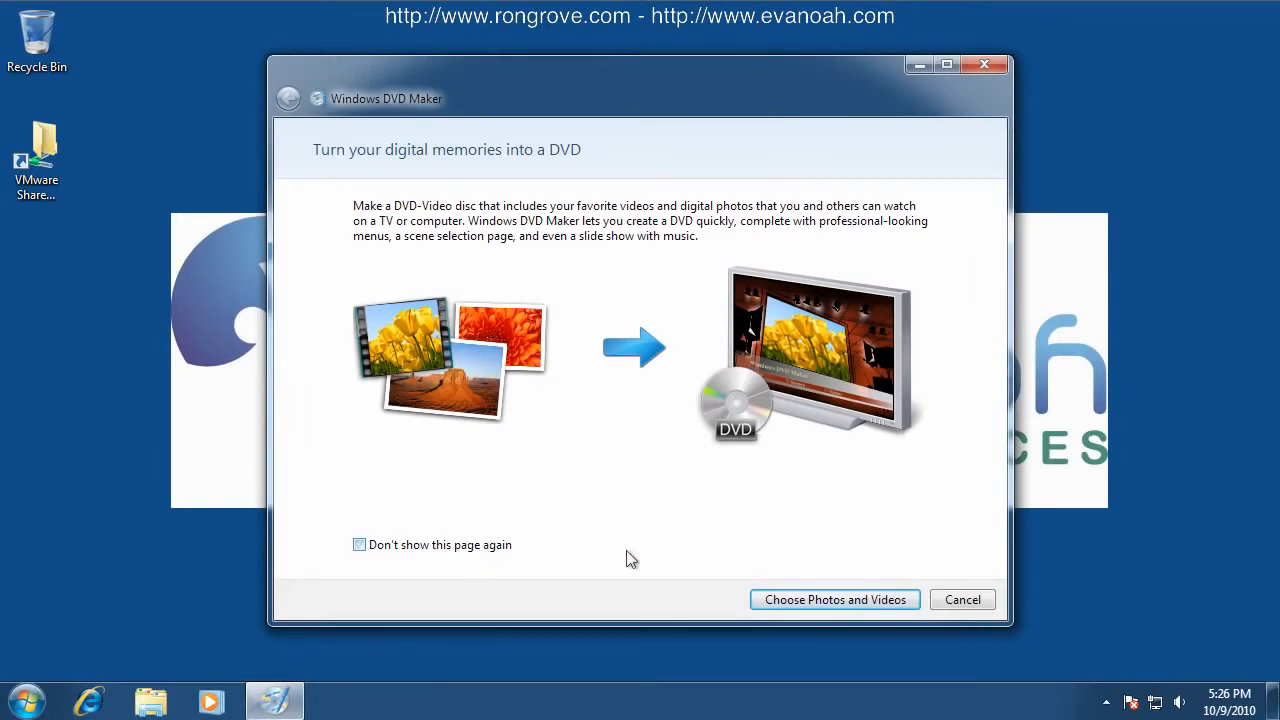
pyautogui.click(851, 600)
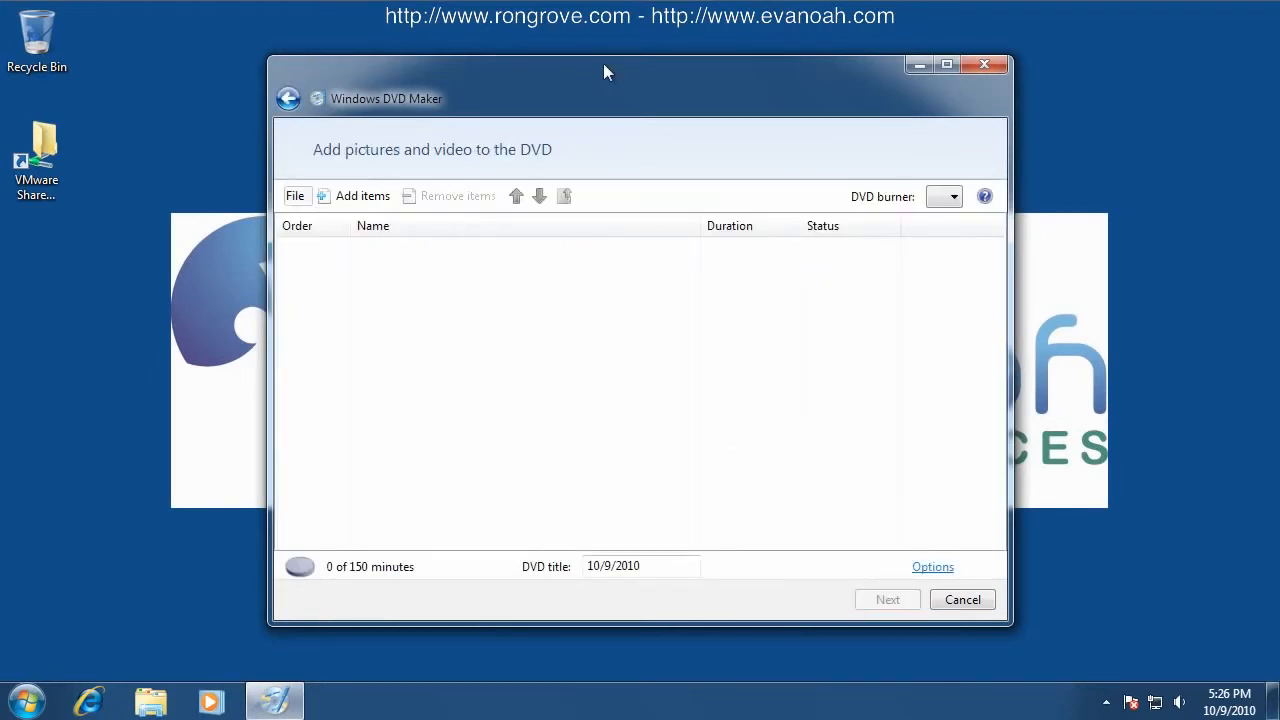
pyautogui.moveTo(604, 67); pyautogui.dragTo(545, 62)
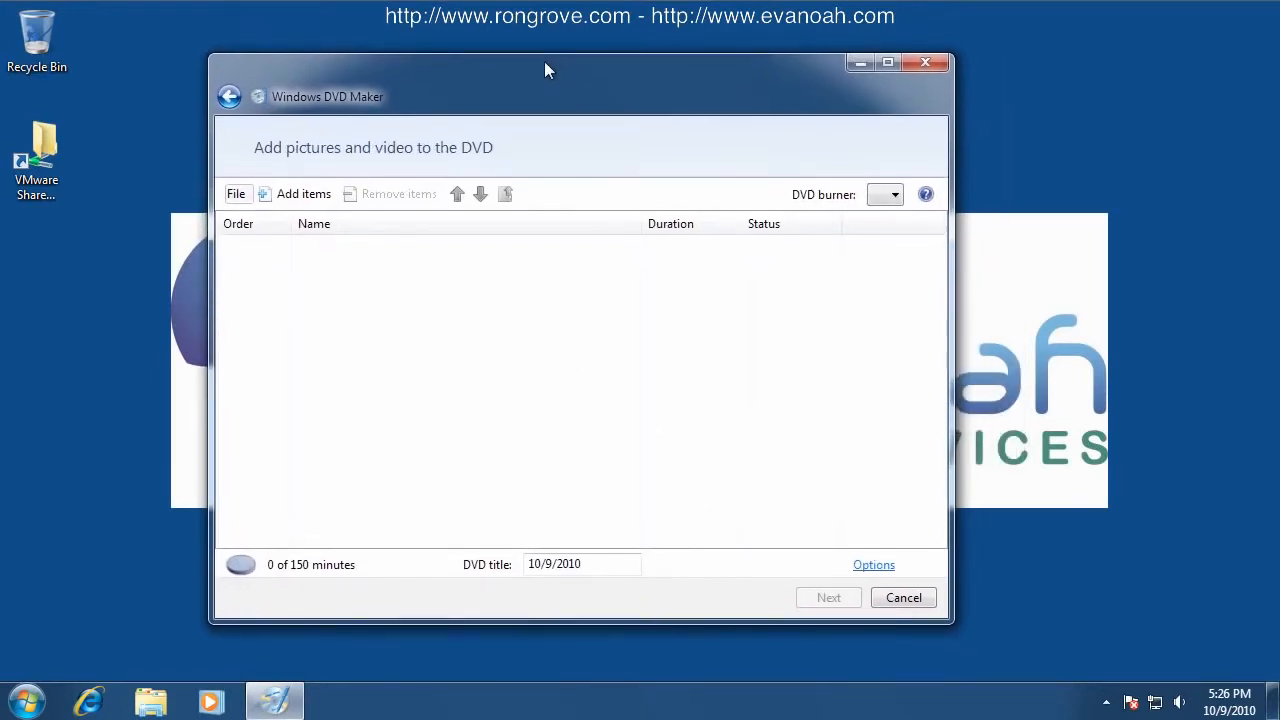
# Step: Add all eight images from the Sample Pictures folder to the DVD
pyautogui.click(300, 196)
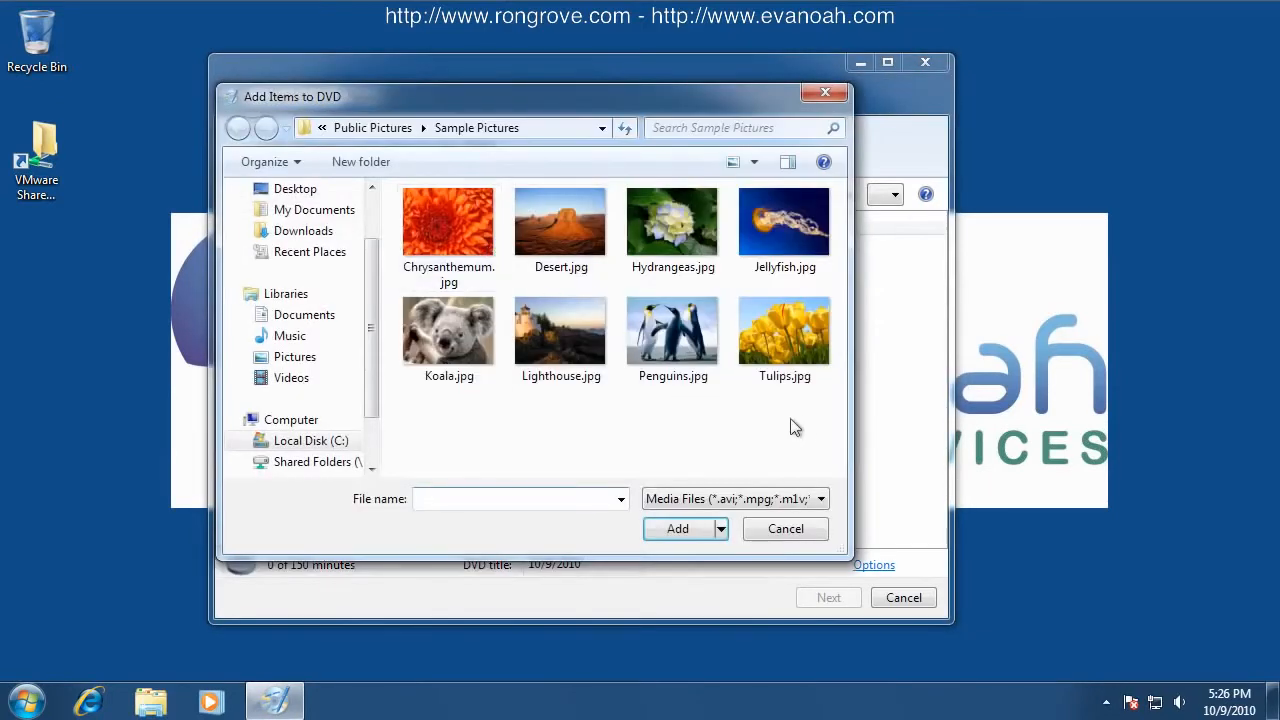
pyautogui.moveTo(802, 418); pyautogui.dragTo(424, 226)
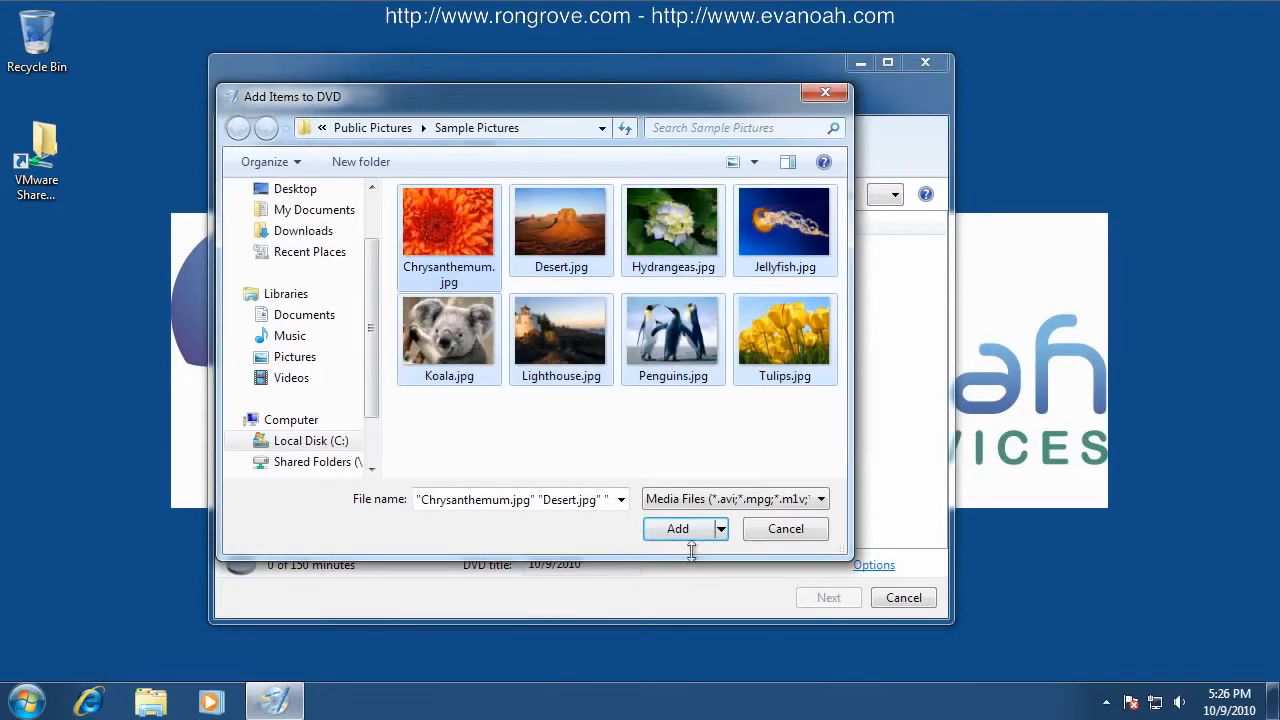
pyautogui.click(689, 530)
pyautogui.click(438, 284)
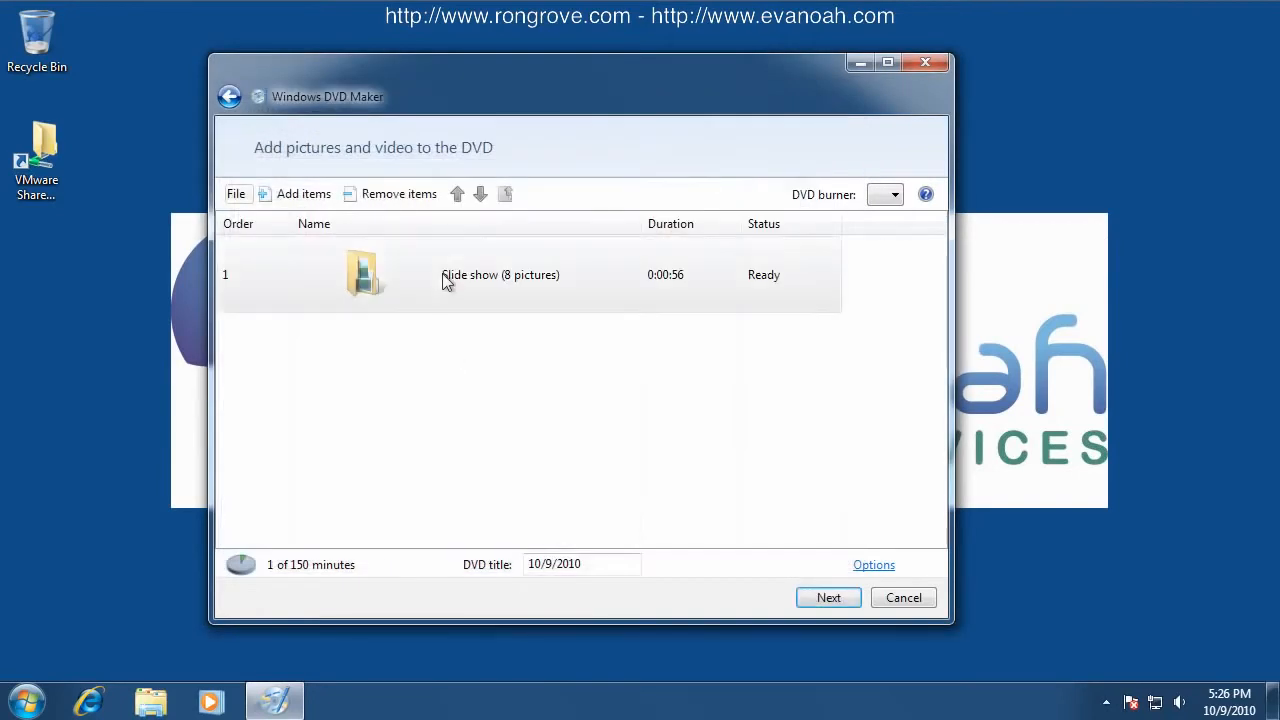
# Step: Add the Wildlife.wmv video from the Sample Videos folder in Public Videos to the DVD
pyautogui.click(311, 197)
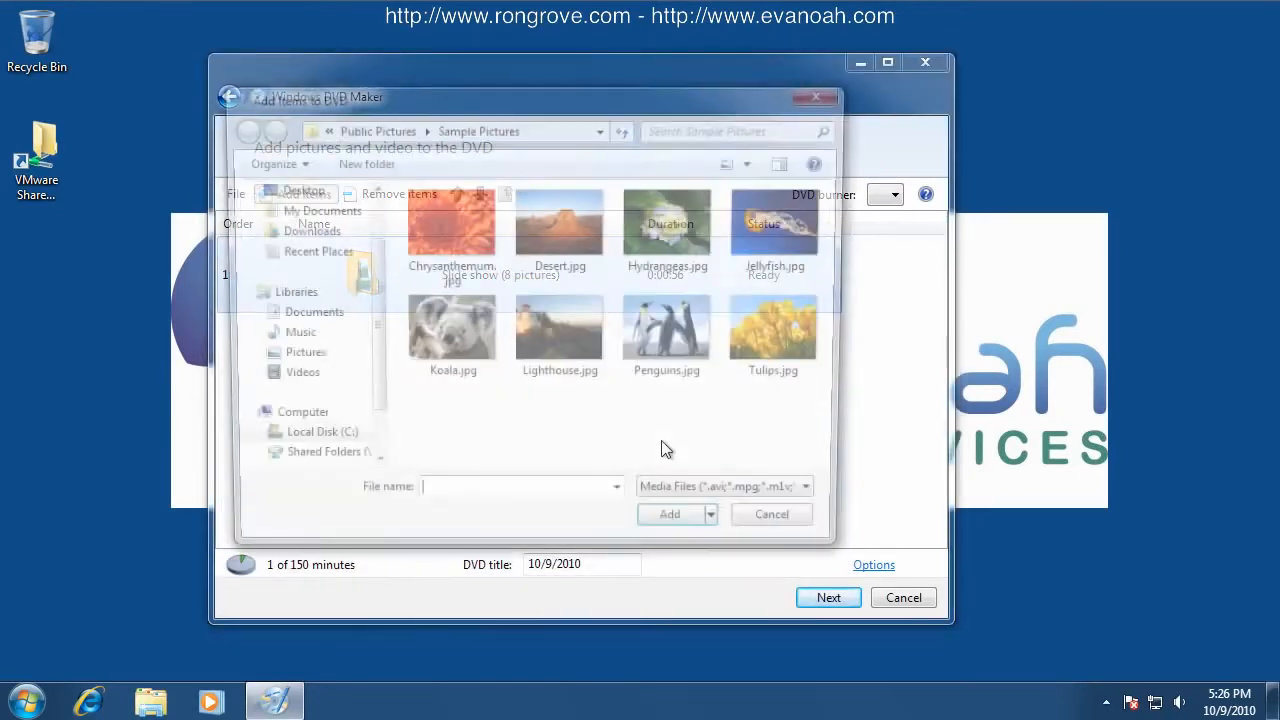
pyautogui.click(374, 129)
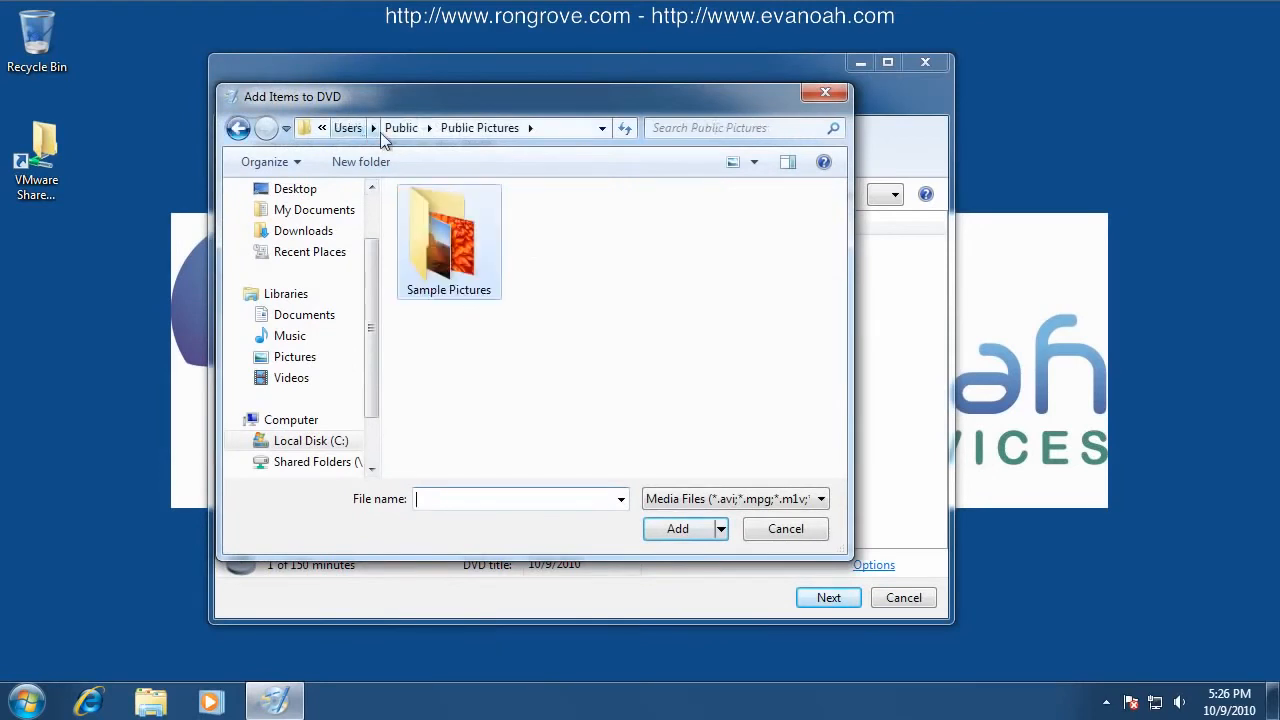
pyautogui.click(402, 129)
pyautogui.doubleClick(459, 326)
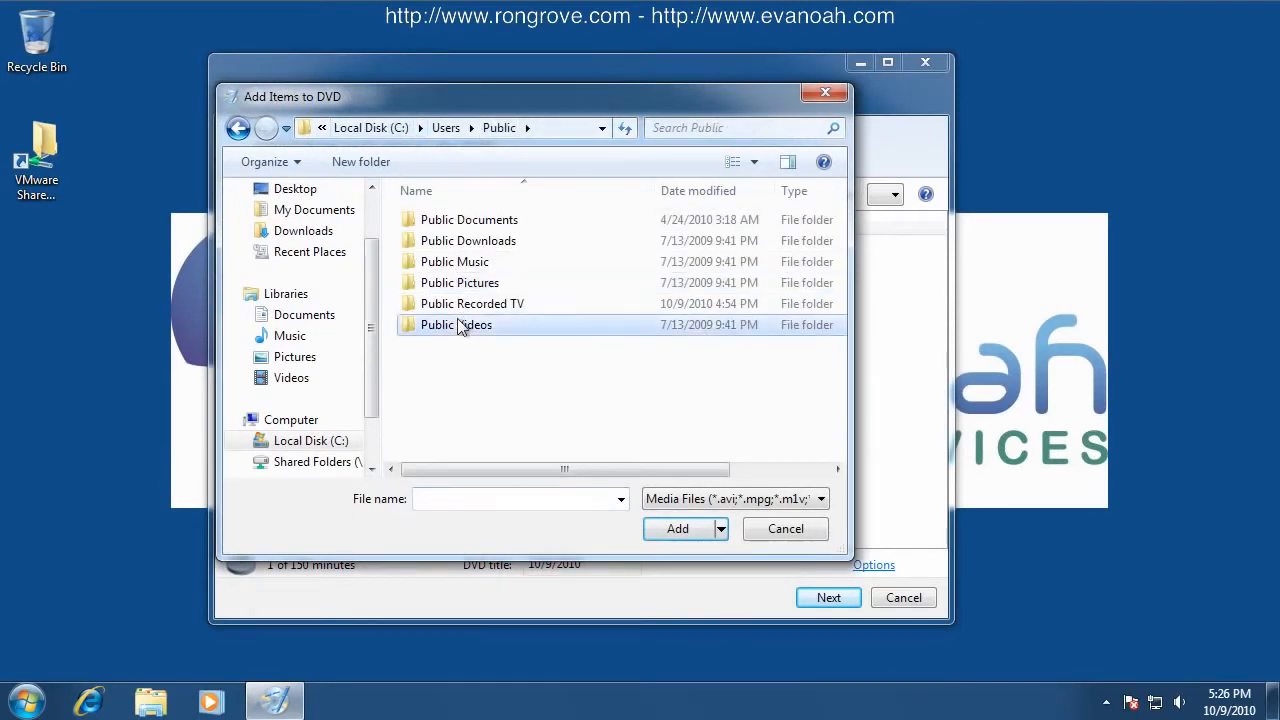
pyautogui.doubleClick(456, 262)
pyautogui.click(462, 237)
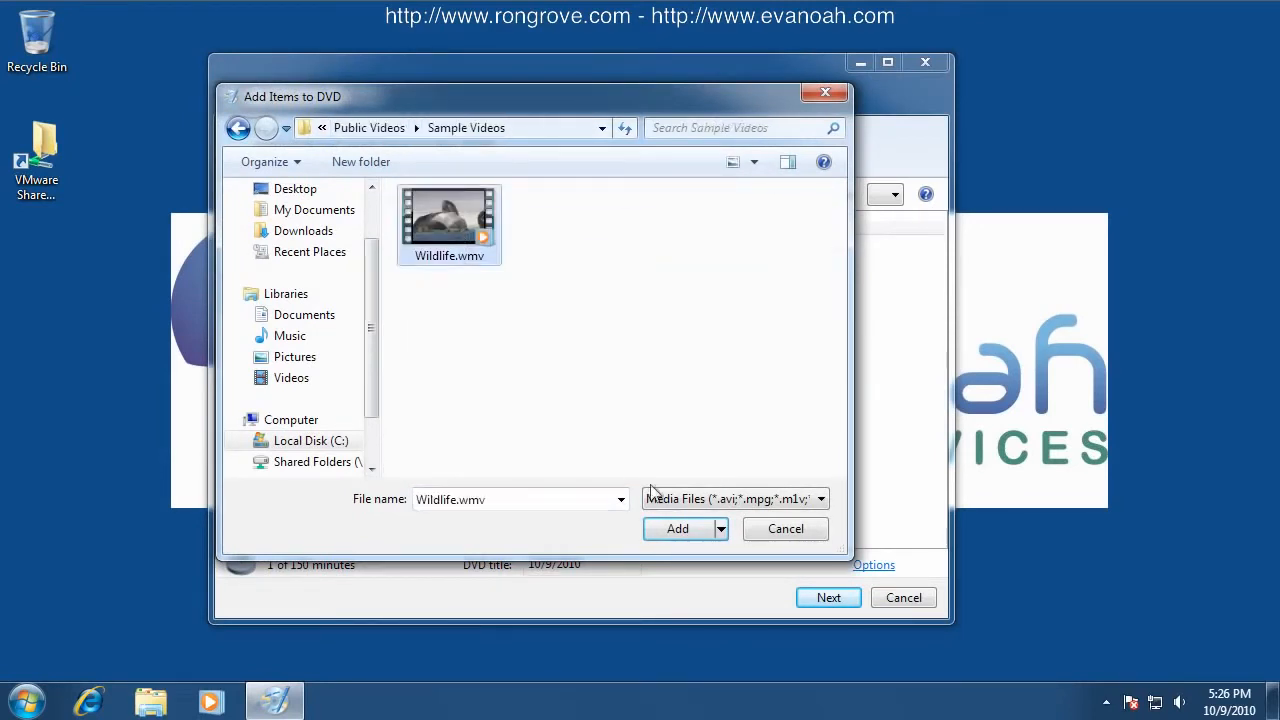
pyautogui.click(678, 528)
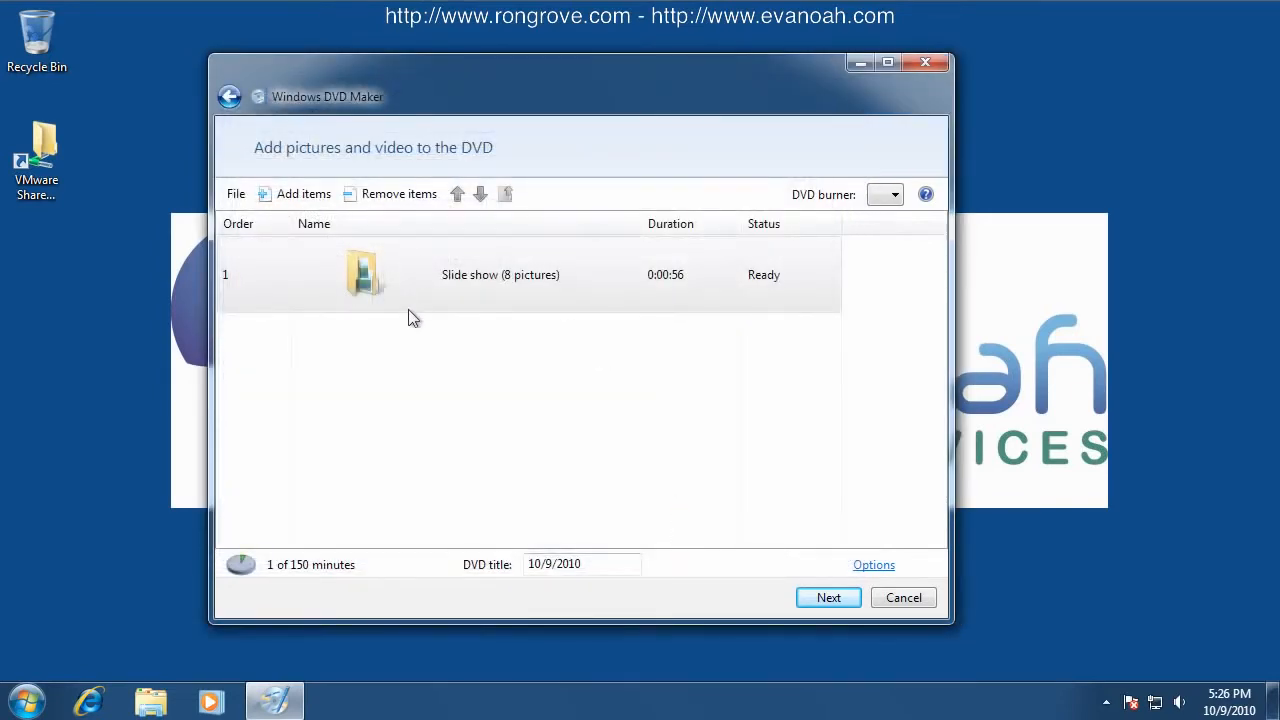
# Step: Reorder the DVD items so that the Wildlife video comes before the picture slide show
pyautogui.click(372, 353)
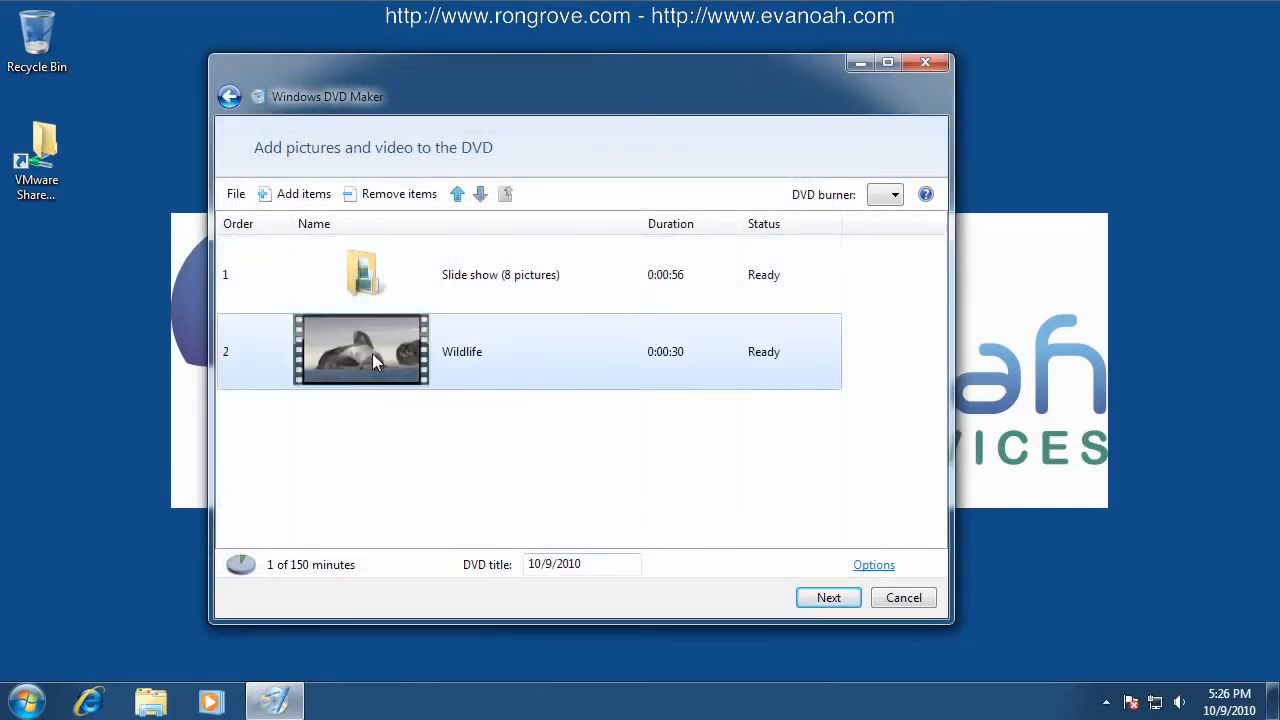
pyautogui.click(456, 194)
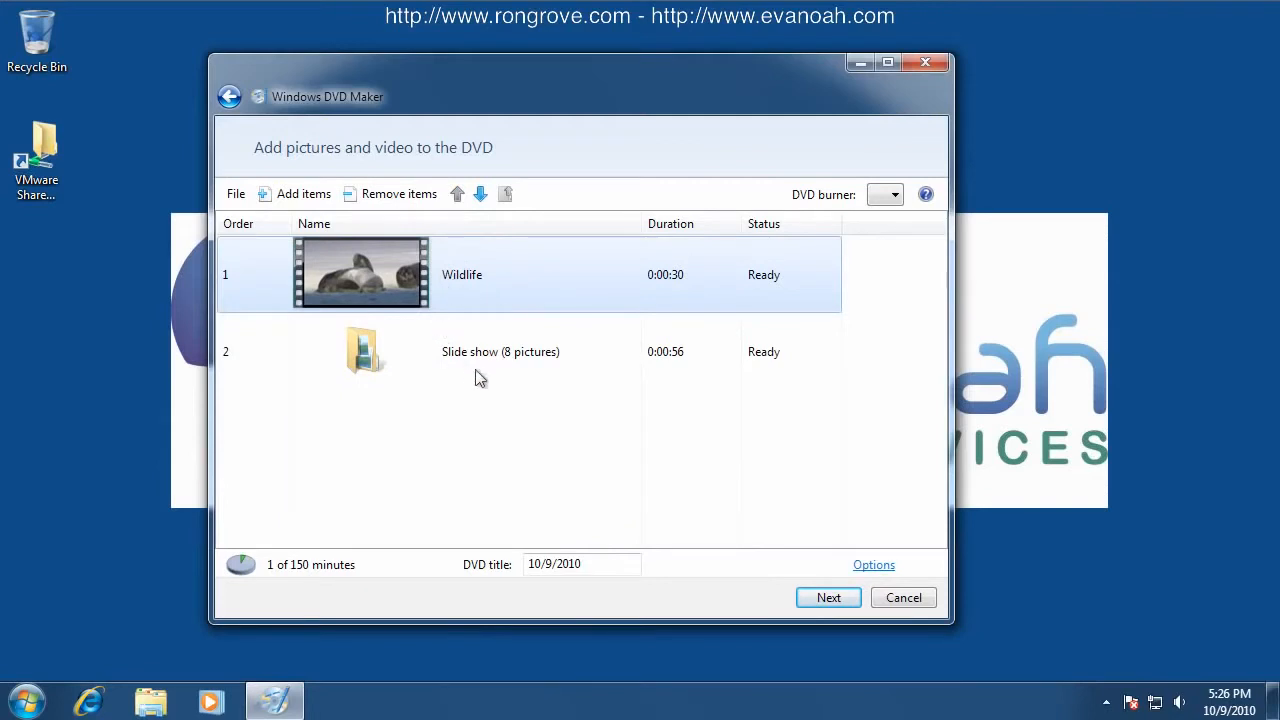
pyautogui.click(481, 195)
pyautogui.click(457, 194)
pyautogui.click(480, 195)
pyautogui.click(457, 194)
# Step: Set the DVD title to "Our Wildlife Collection"
pyautogui.moveTo(588, 565); pyautogui.dragTo(524, 565)
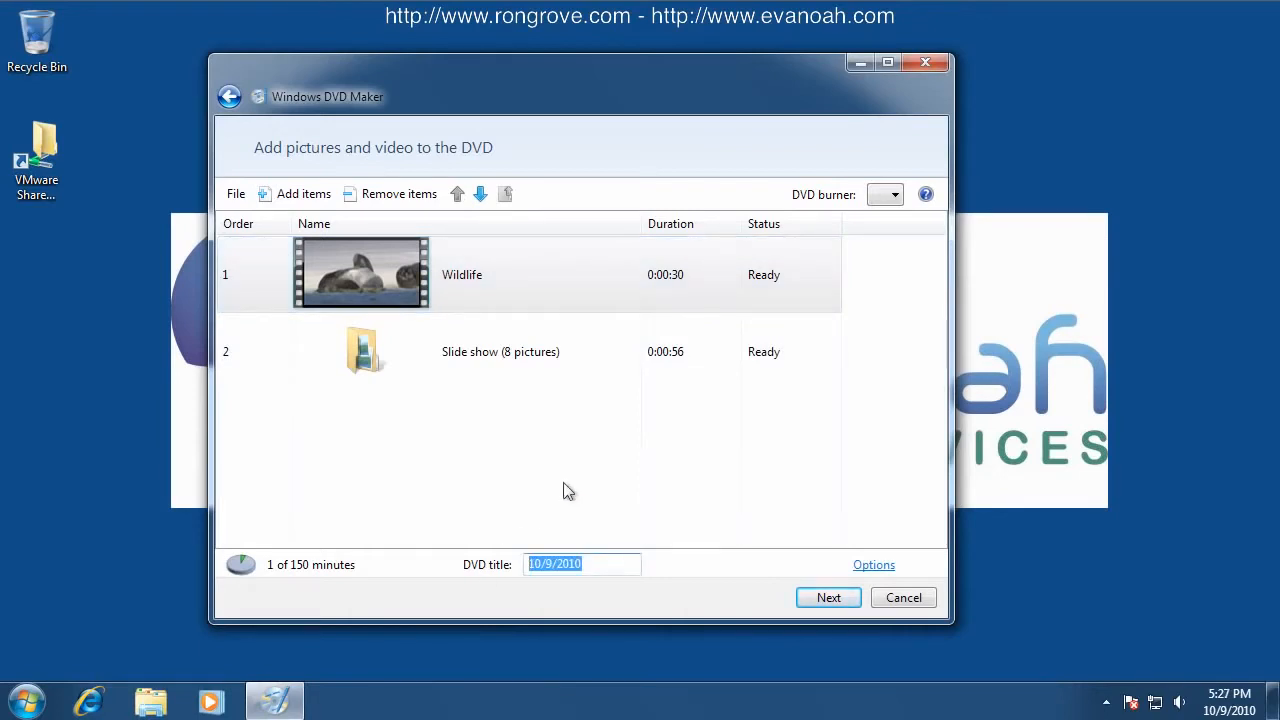
pyautogui.write('Our Wildlife Co')
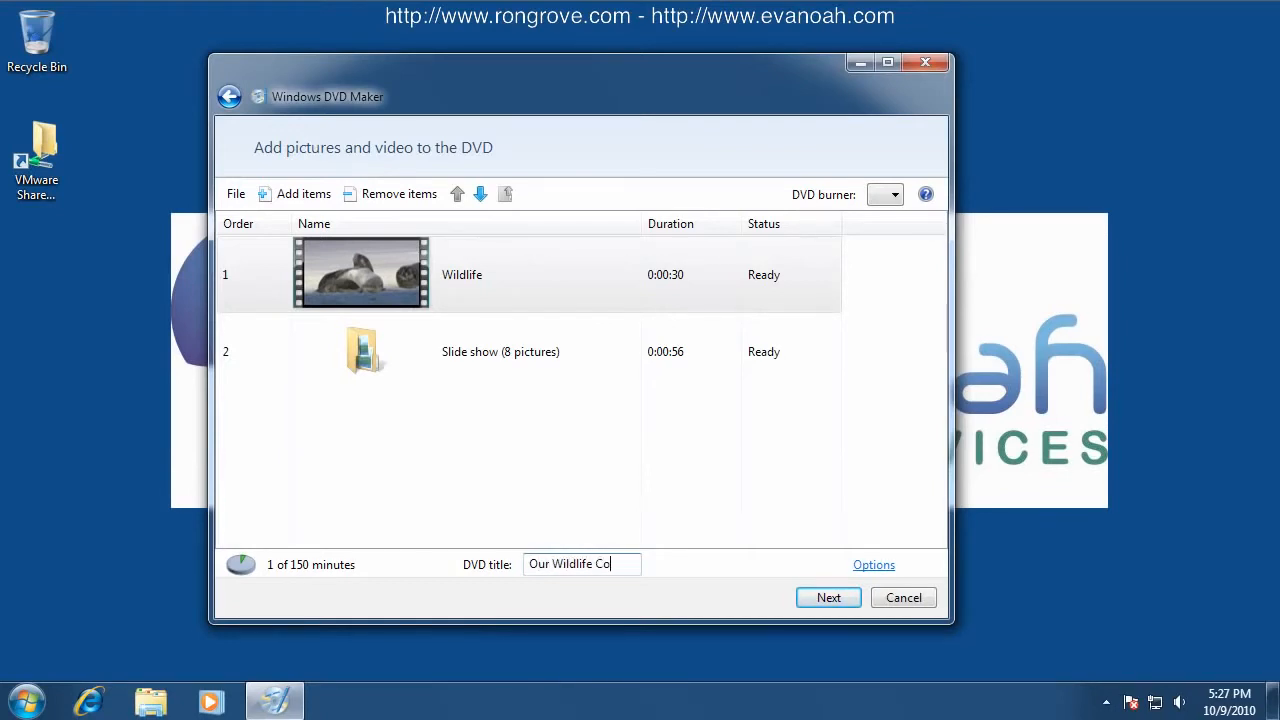
pyautogui.write('llection')
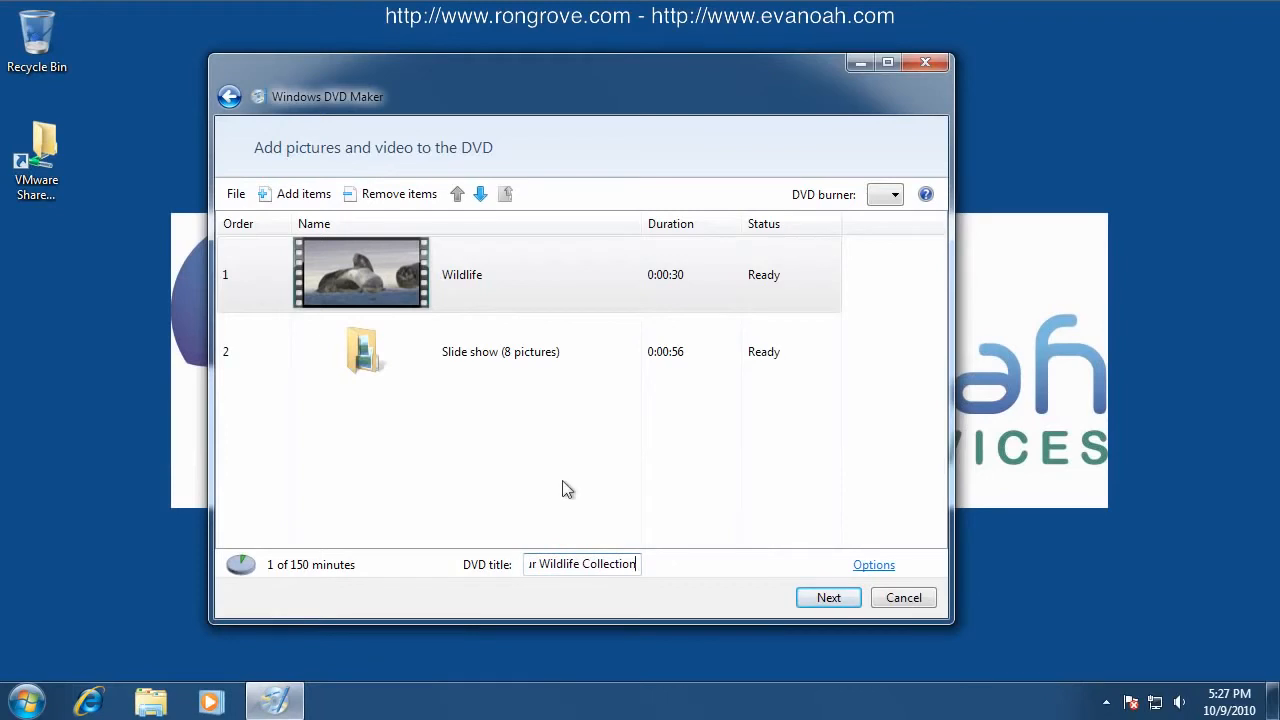
# Step: Select the 16:9 aspect ratio in the DVD options, and review the video filter compatibility settings
pyautogui.click(879, 567)
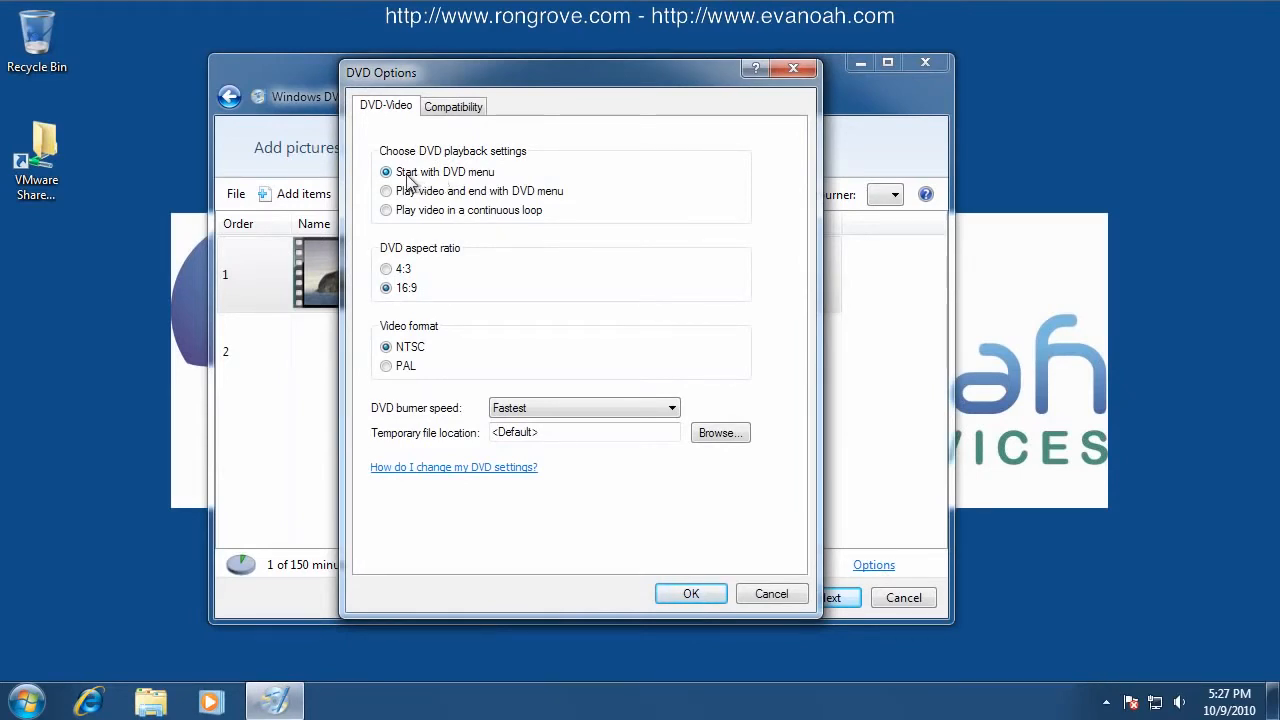
pyautogui.click(401, 275)
pyautogui.click(407, 289)
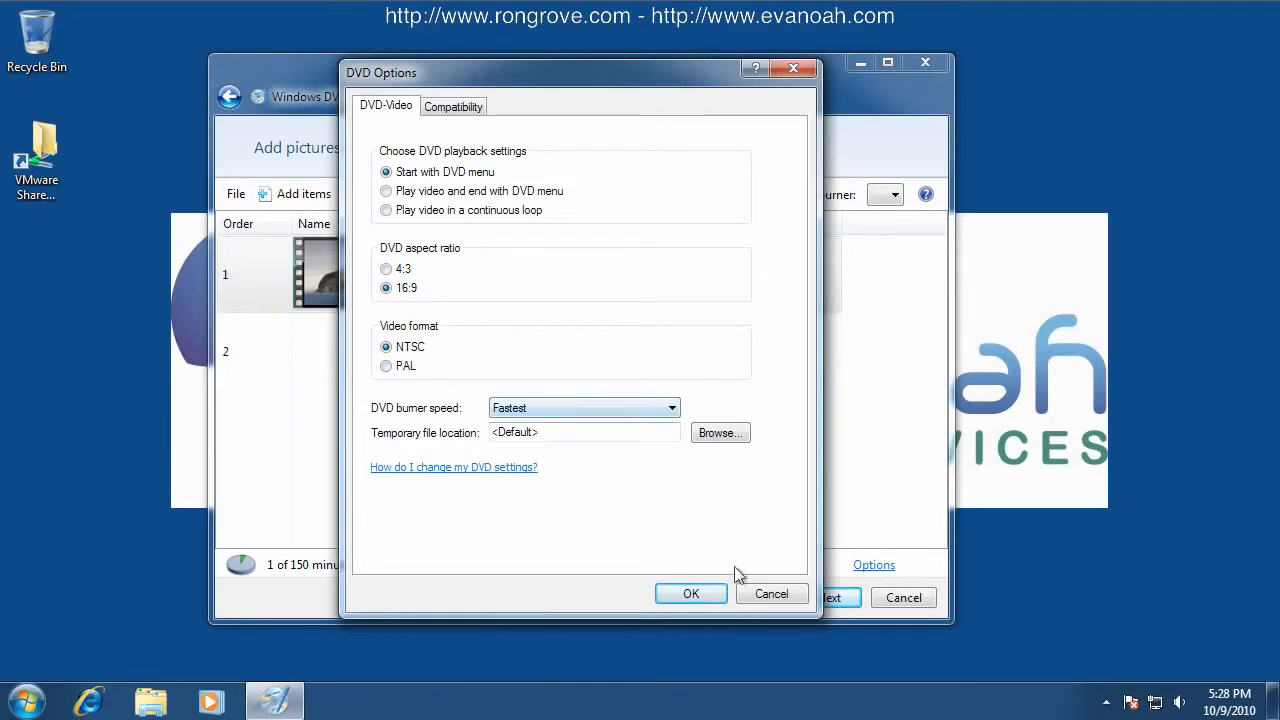
pyautogui.click(465, 115)
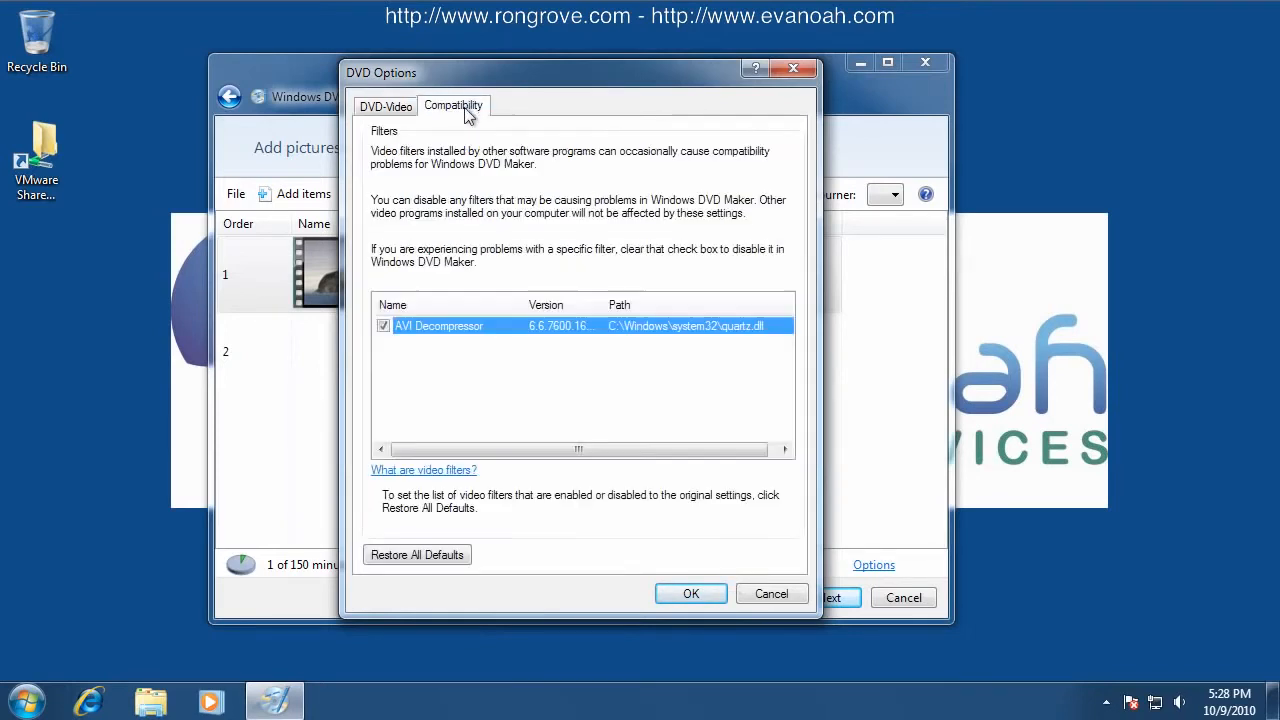
pyautogui.click(400, 112)
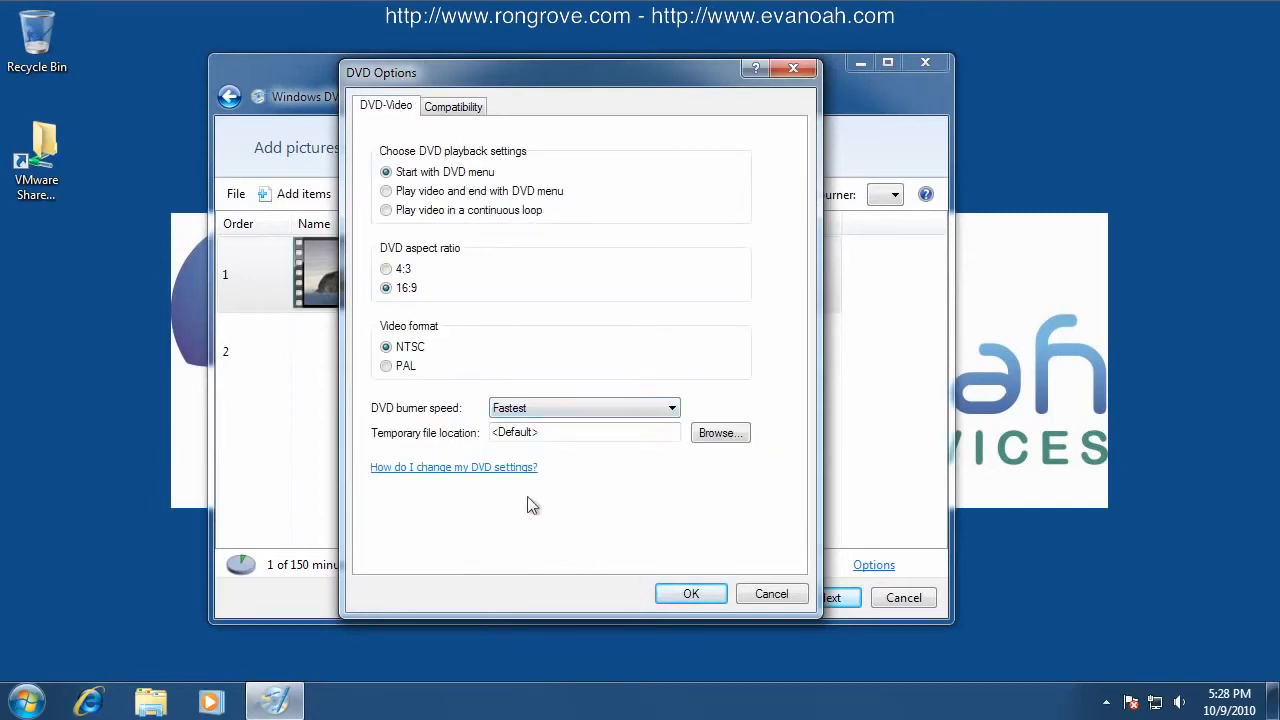
pyautogui.click(687, 596)
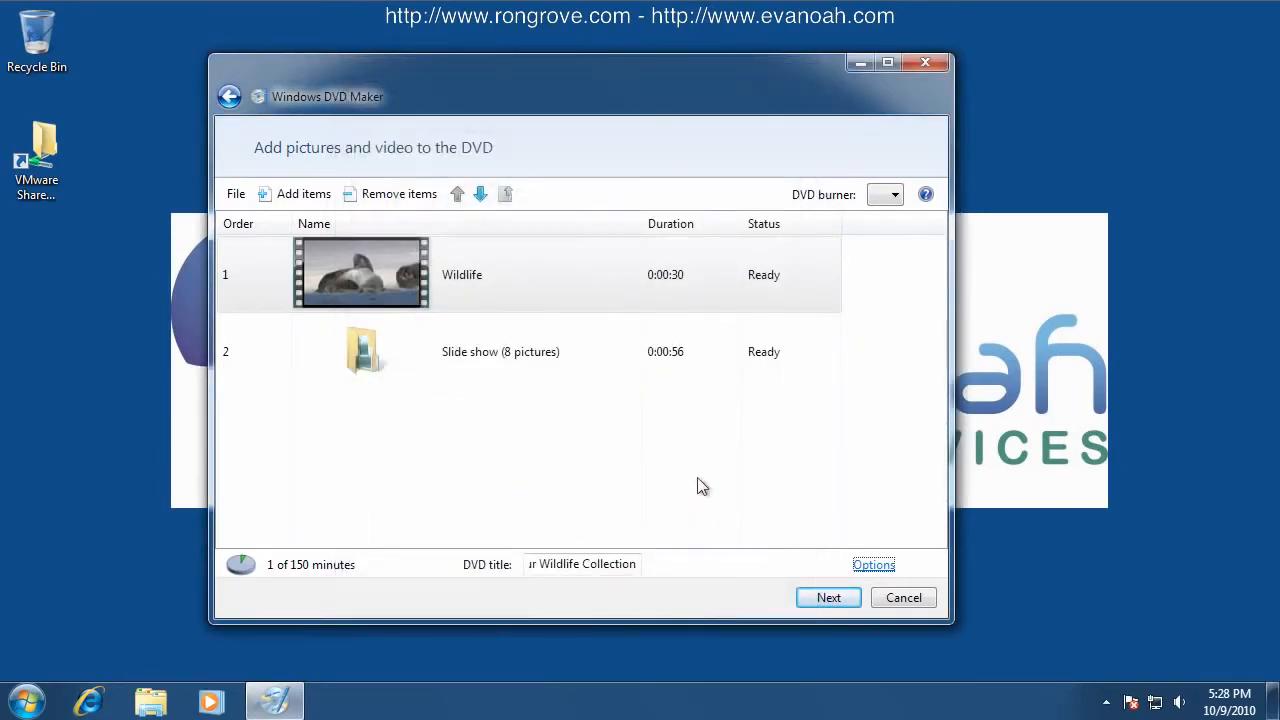
# Step: Proceed to the DVD menu design and apply the Photographs menu style
pyautogui.click(829, 598)
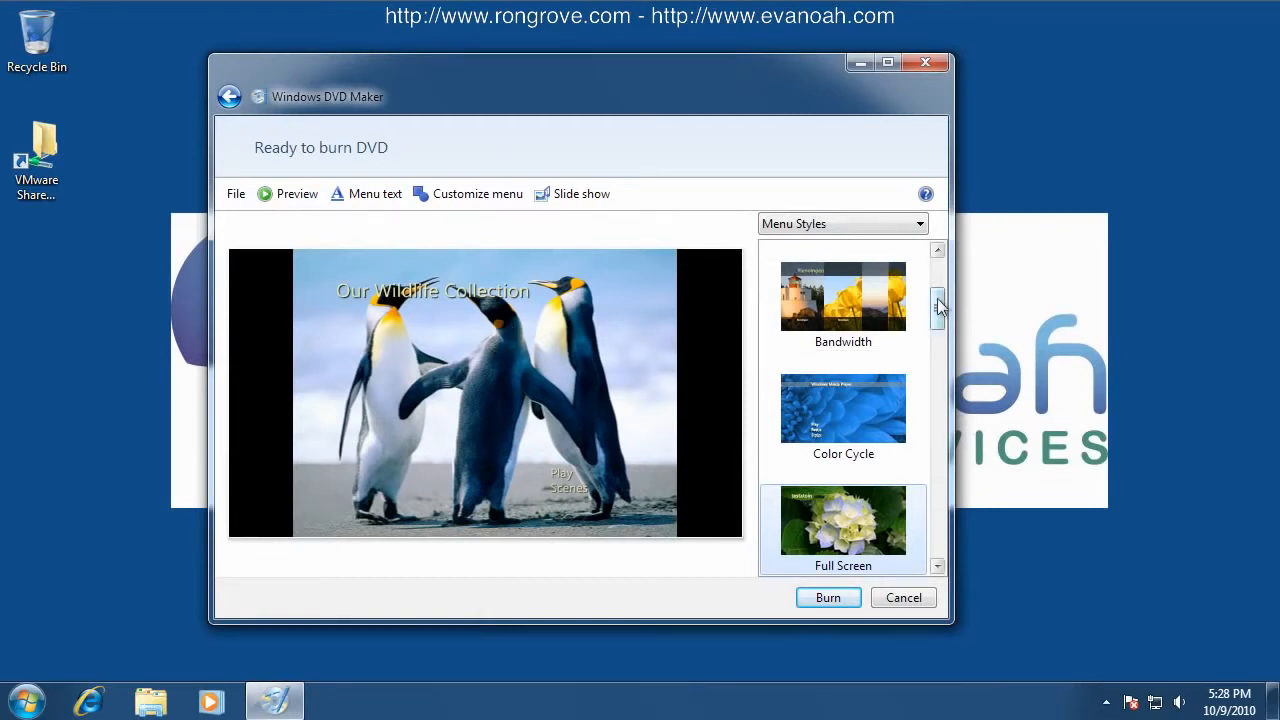
pyautogui.moveTo(937, 298); pyautogui.dragTo(939, 395)
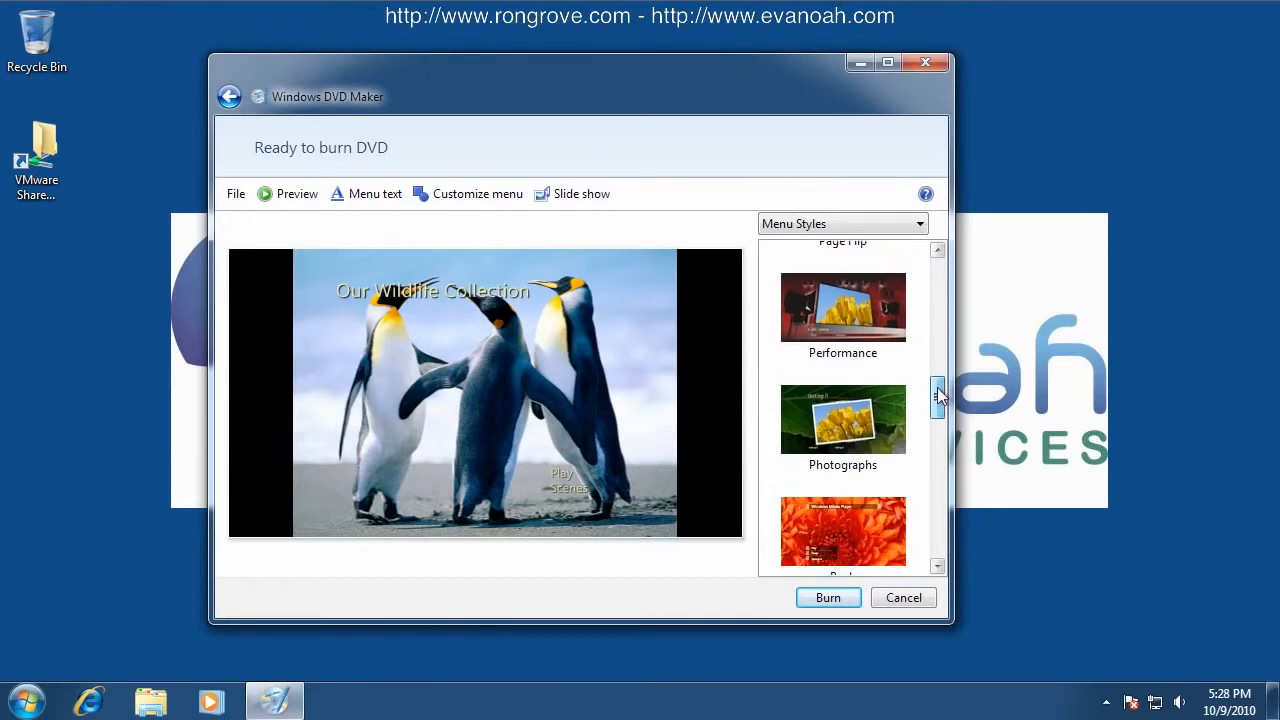
pyautogui.click(900, 436)
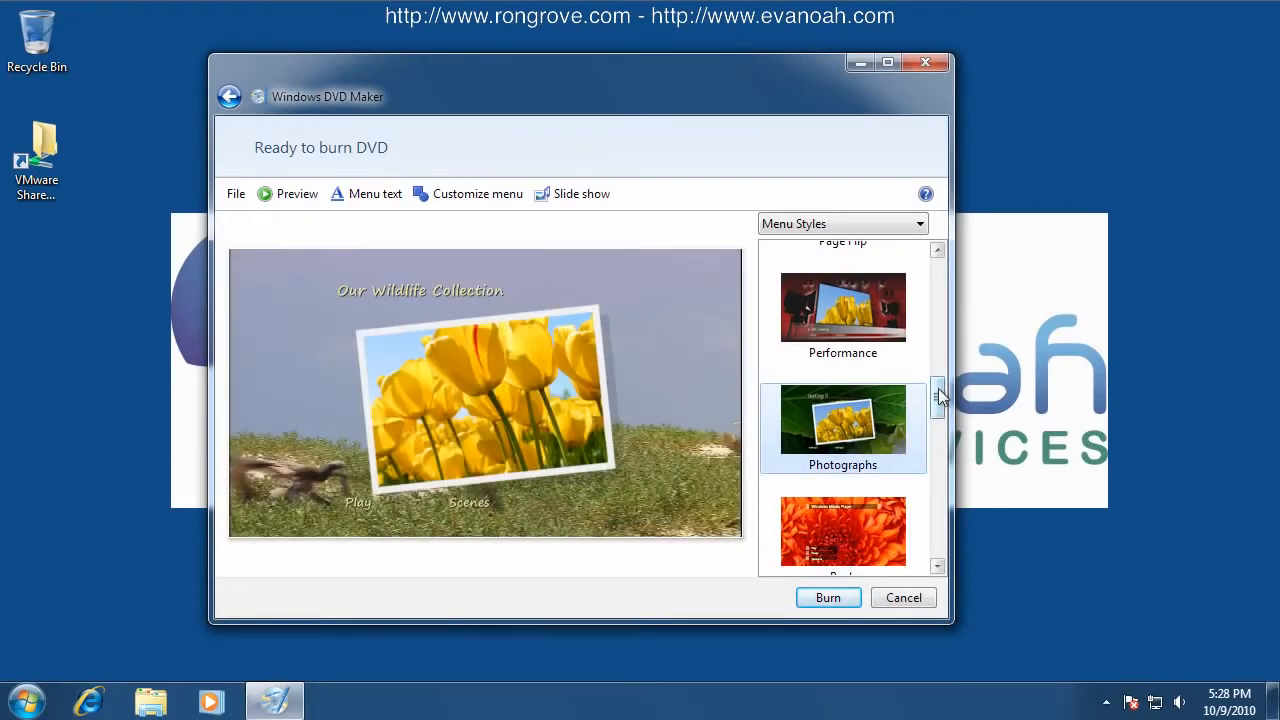
# Step: Switch the DVD menu to the Travel style and preview the DVD
pyautogui.moveTo(938, 388); pyautogui.dragTo(928, 511)
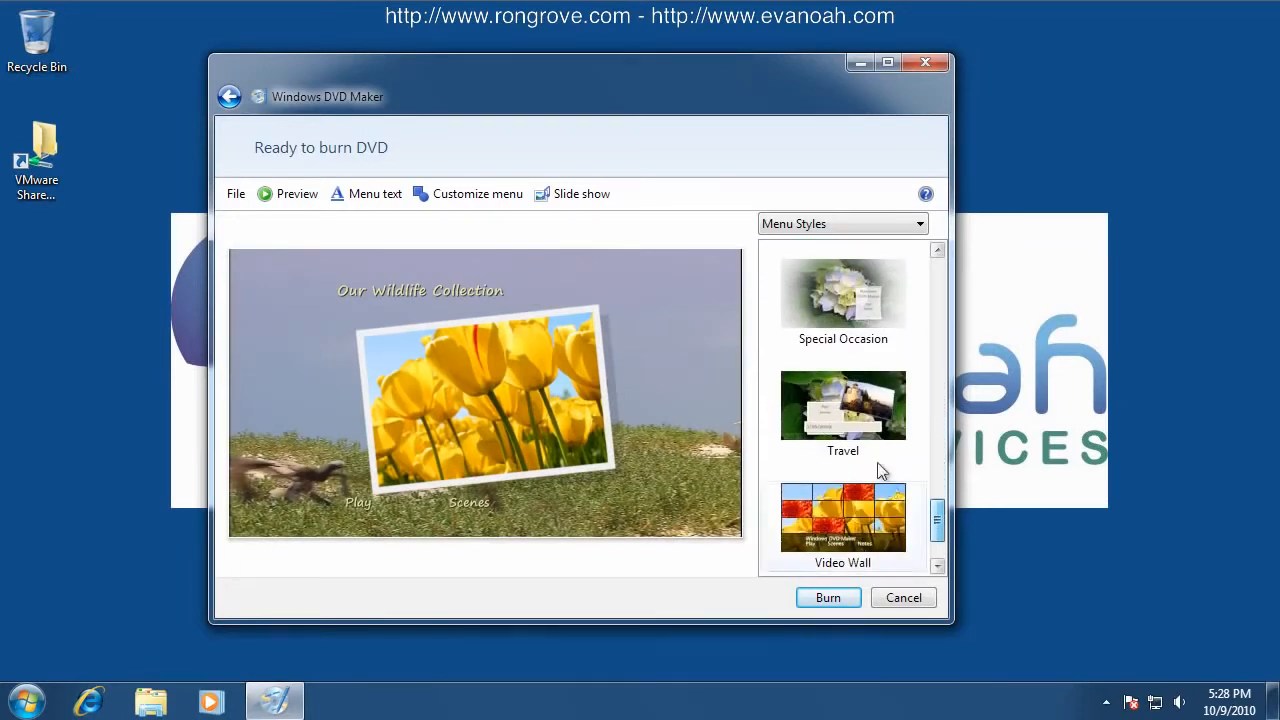
pyautogui.click(846, 408)
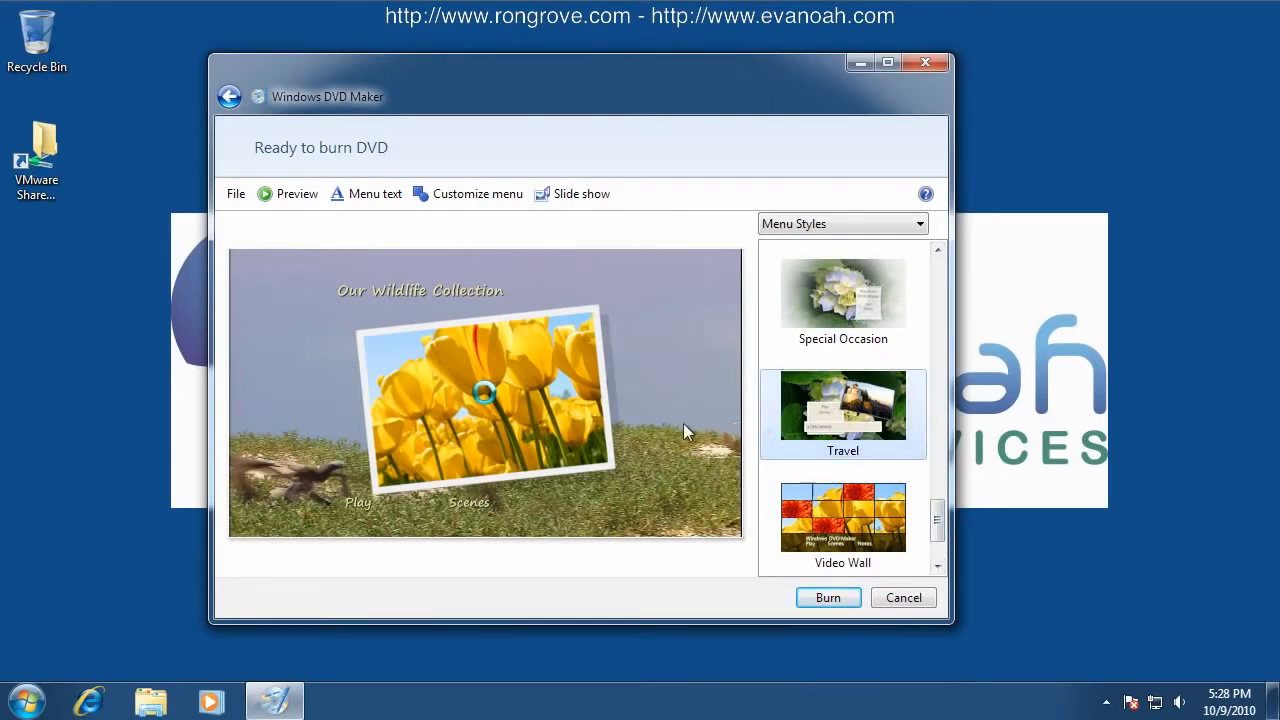
pyautogui.scroll(10, 389, 322)
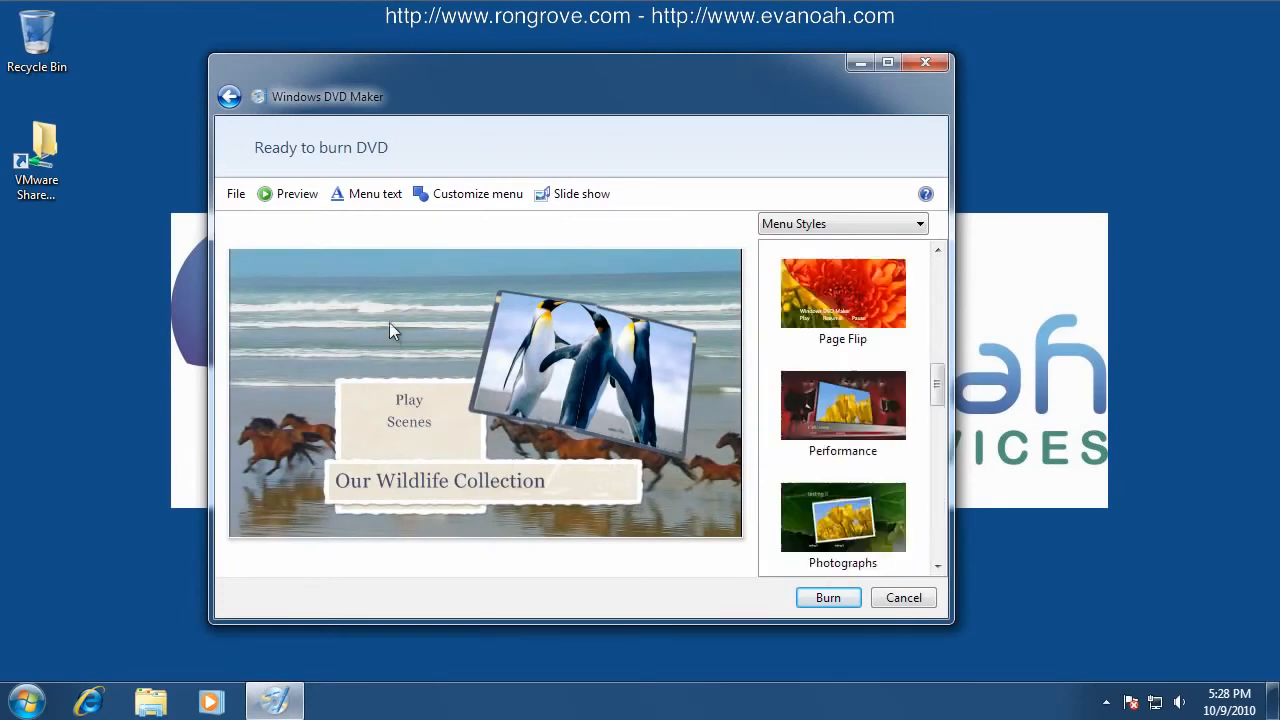
pyautogui.click(297, 194)
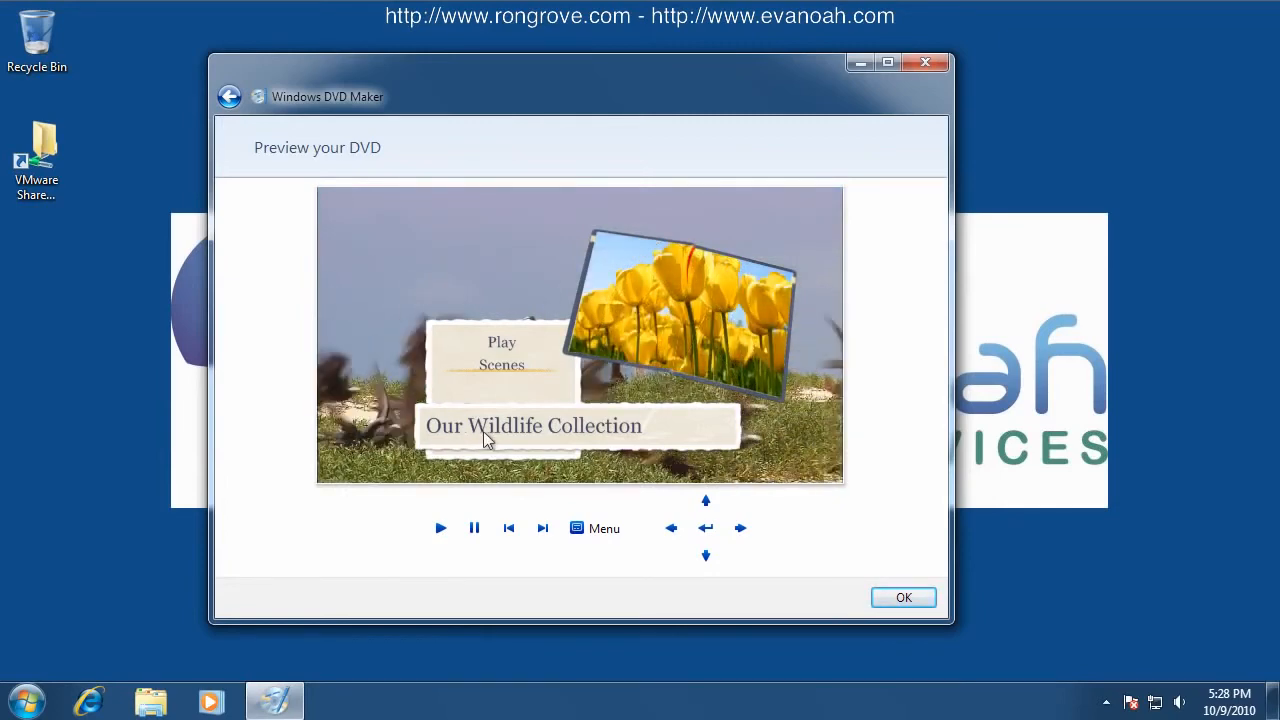
pyautogui.click(908, 598)
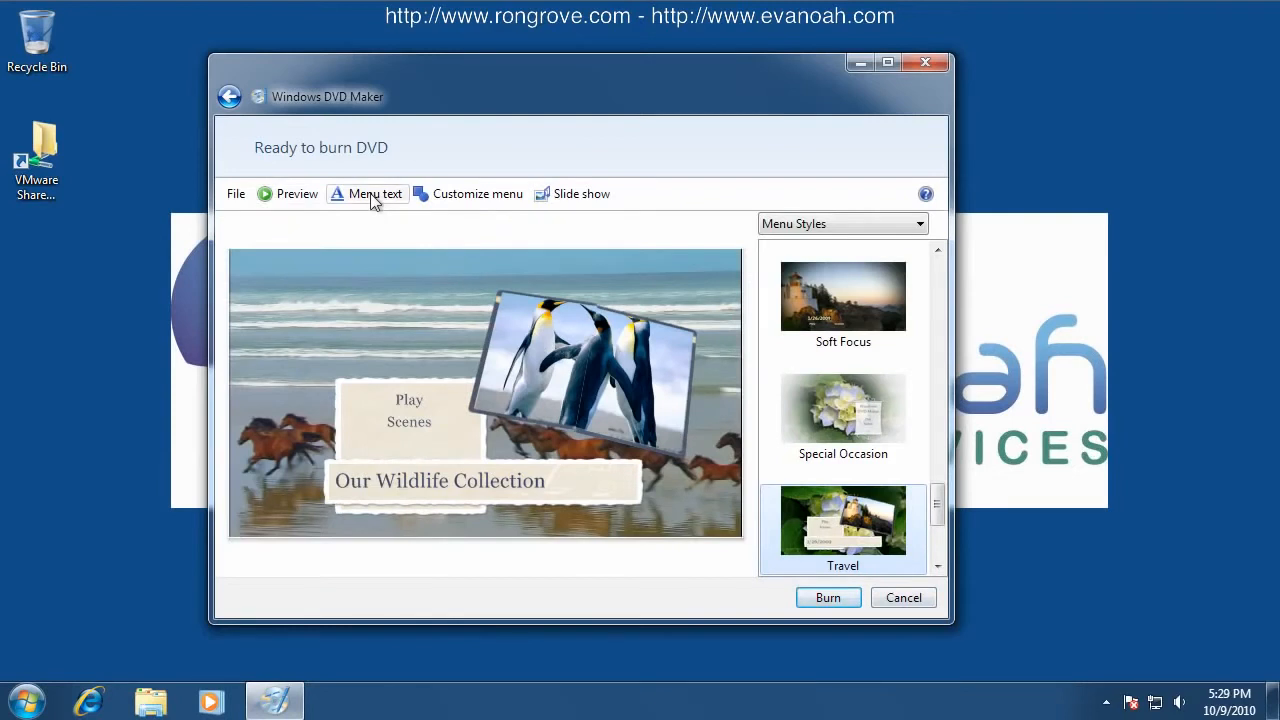
# Step: Enter "These are custom notes explaining things to future generations..." as the notes in the DVD menu text
pyautogui.click(372, 195)
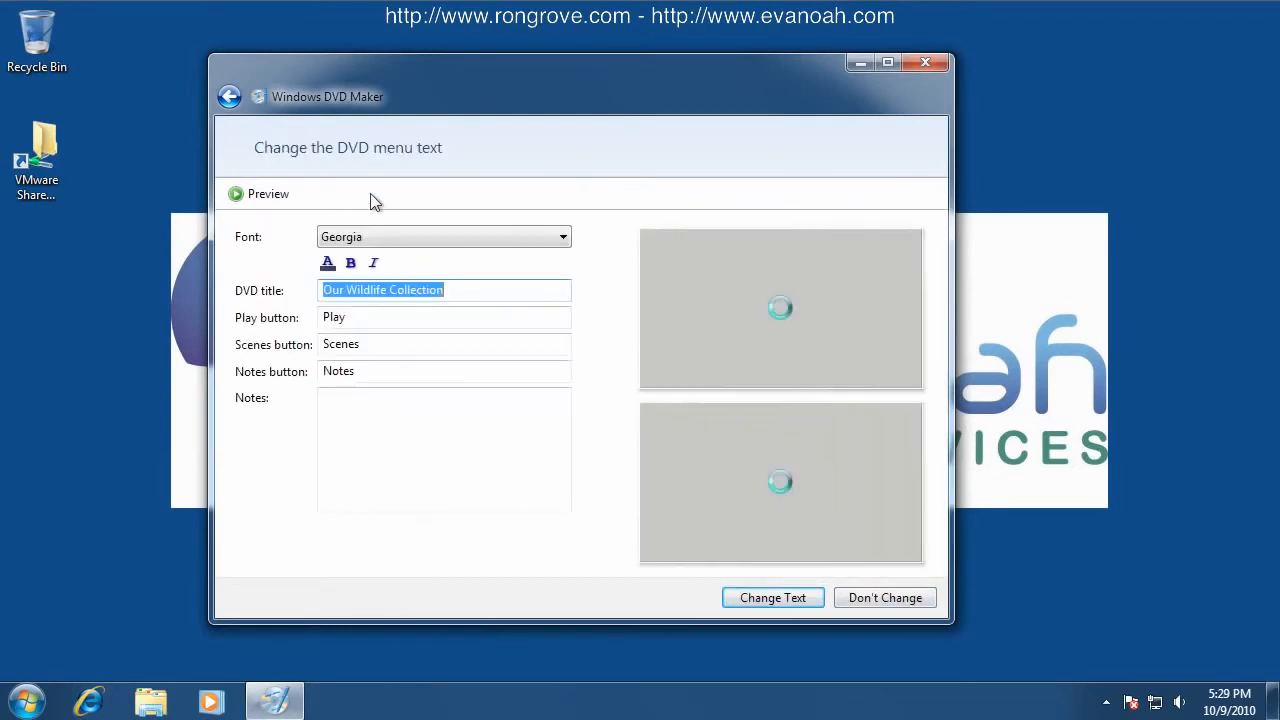
pyautogui.click(320, 396)
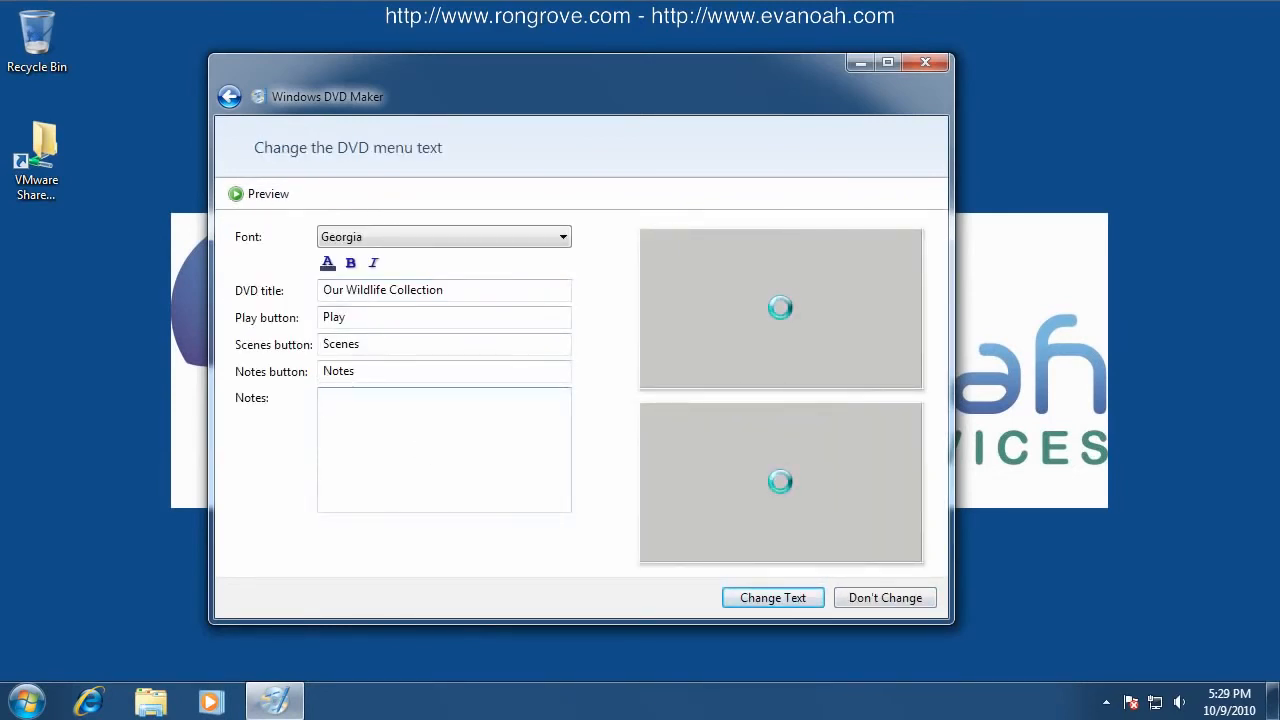
pyautogui.write('These')
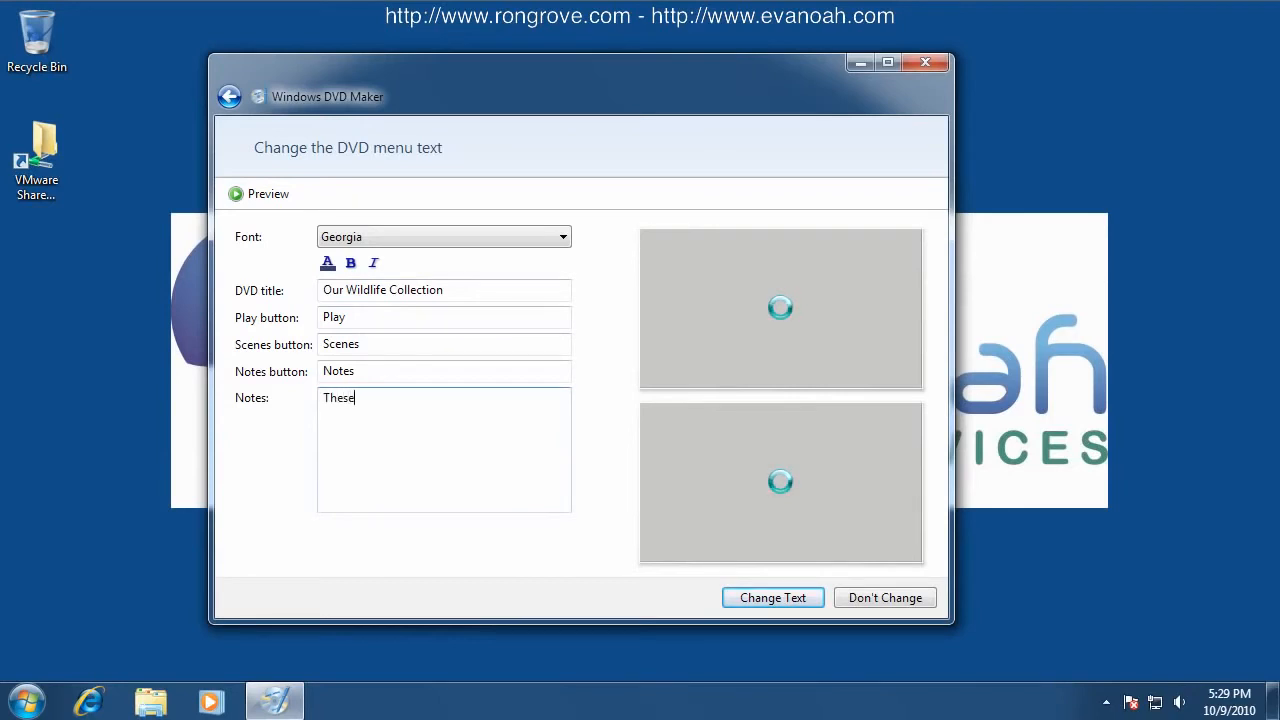
pyautogui.write(' are custom notes expl')
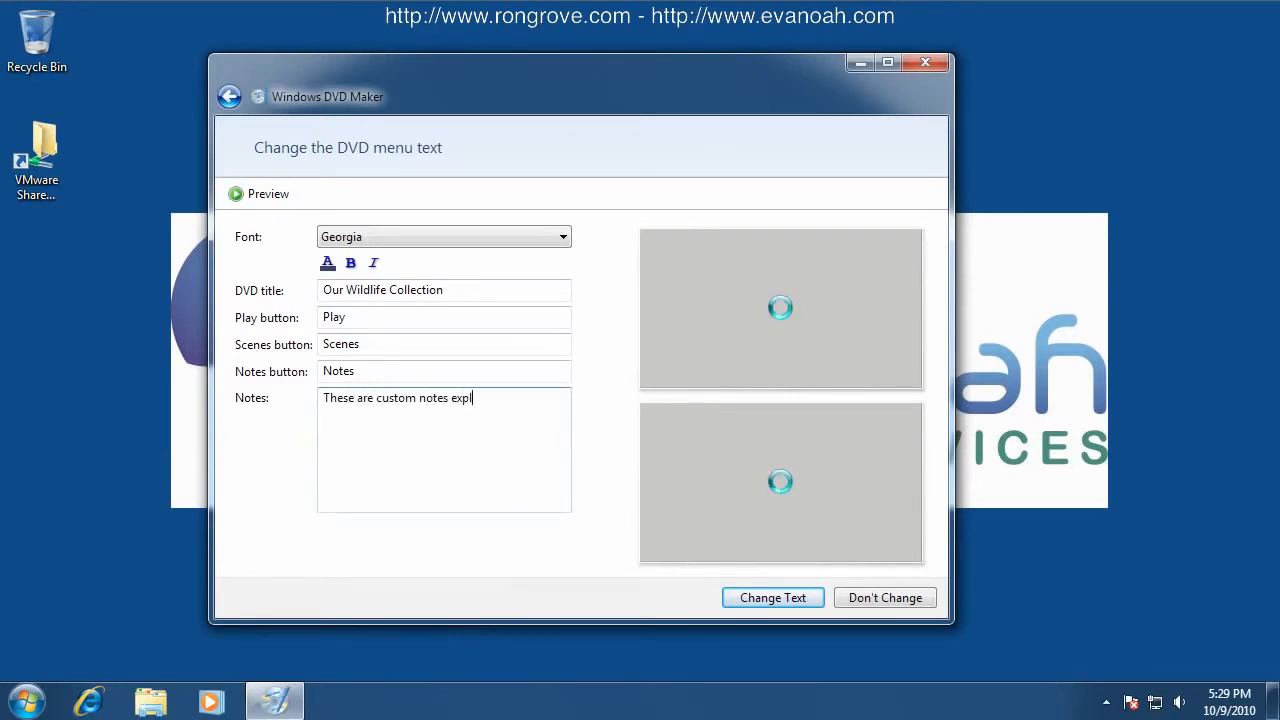
pyautogui.write('aining things to ')
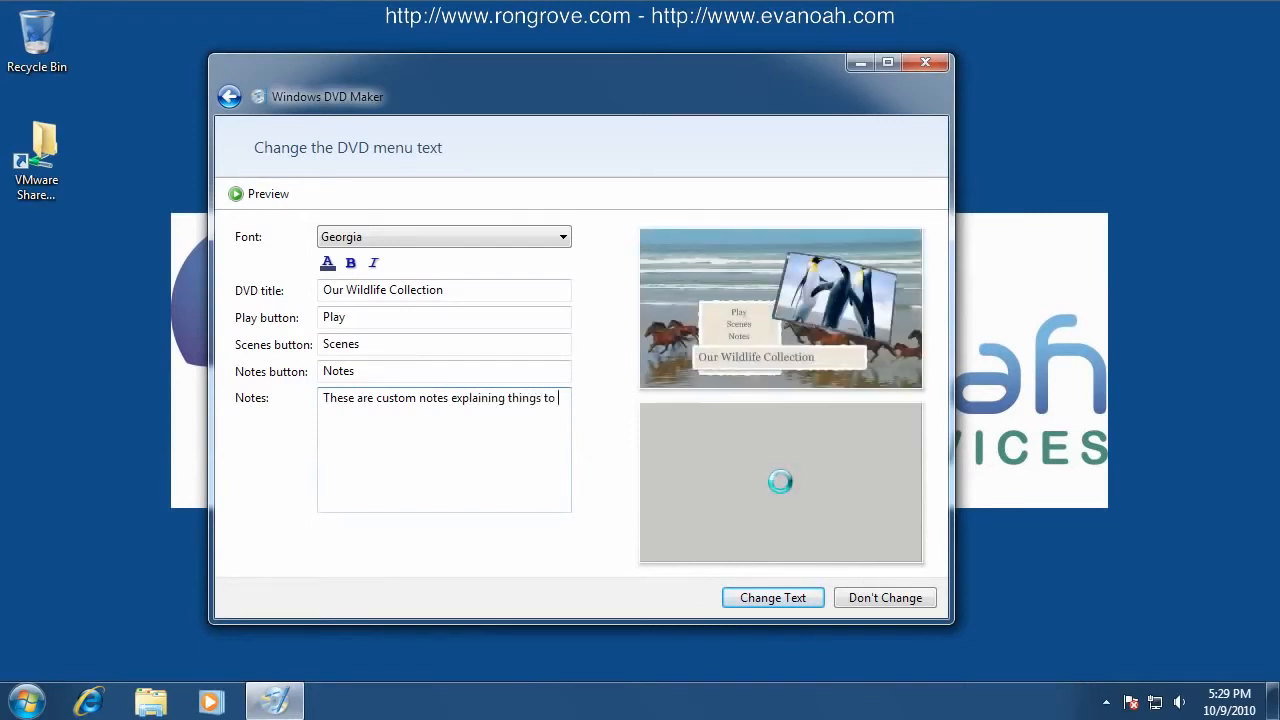
pyautogui.write('future generations...')
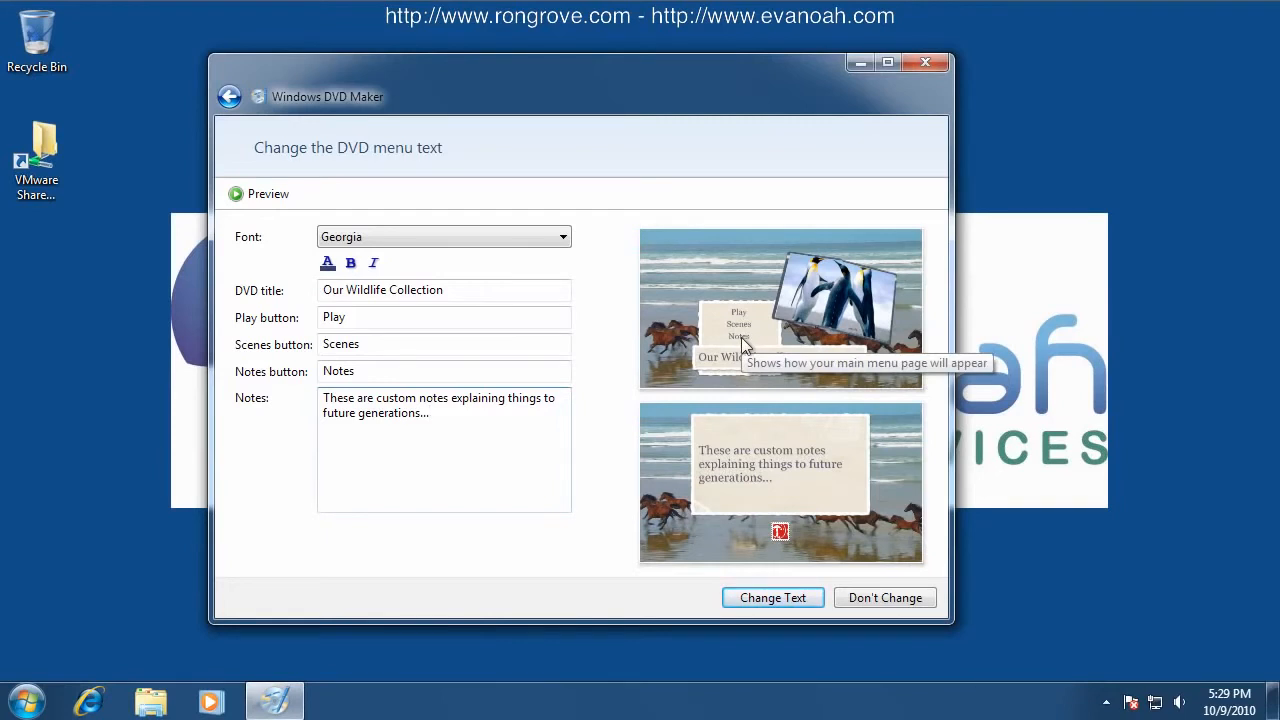
# Step: Apply the edited DVD menu text, and preview the DVD
pyautogui.click(772, 598)
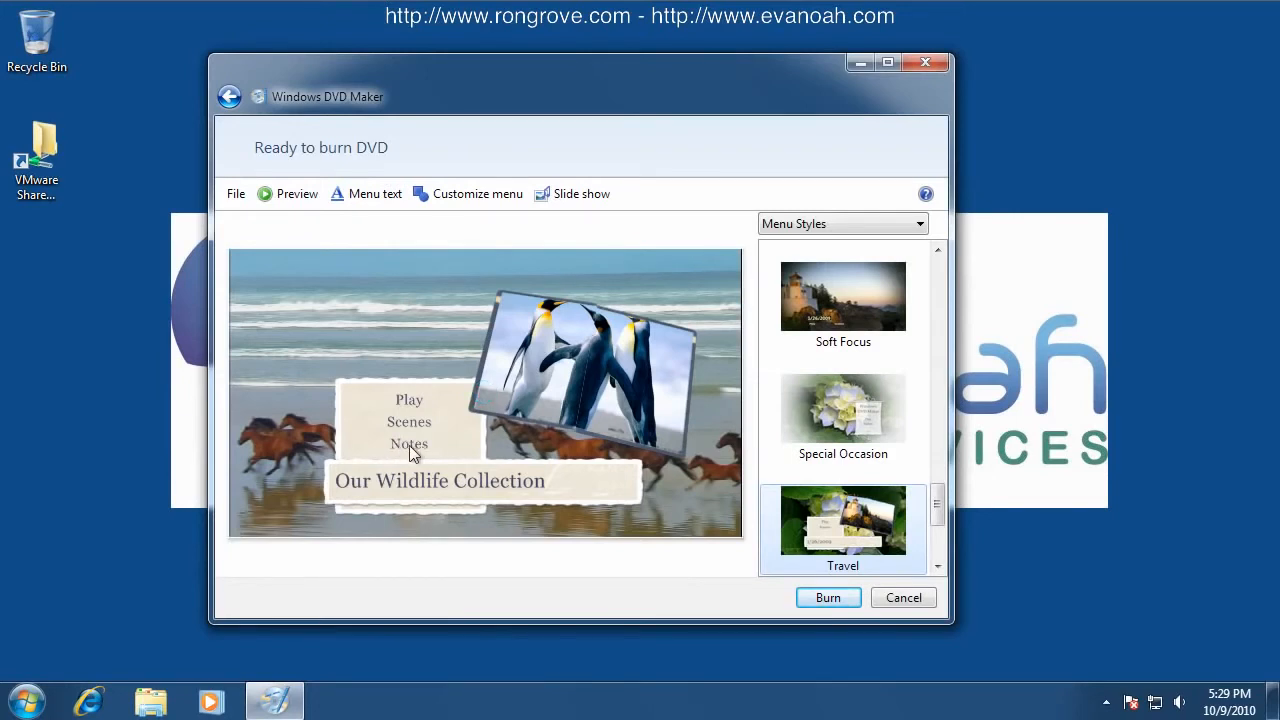
pyautogui.click(296, 196)
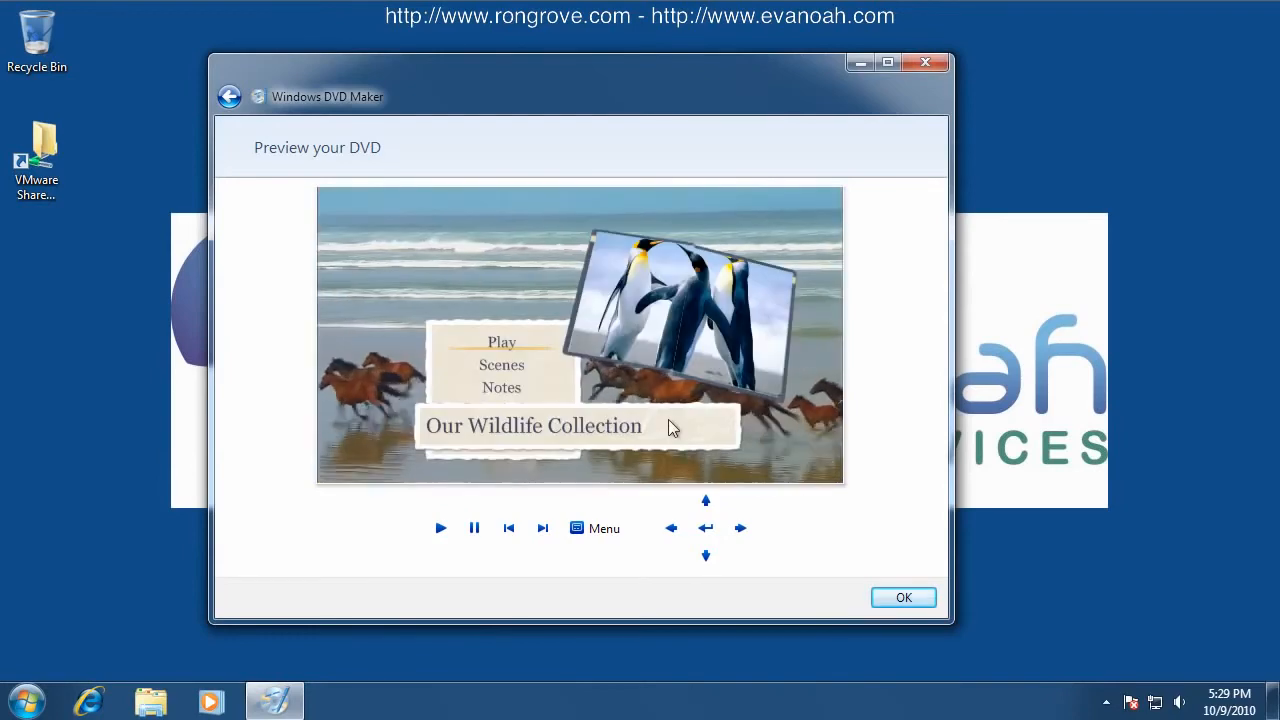
pyautogui.click(900, 598)
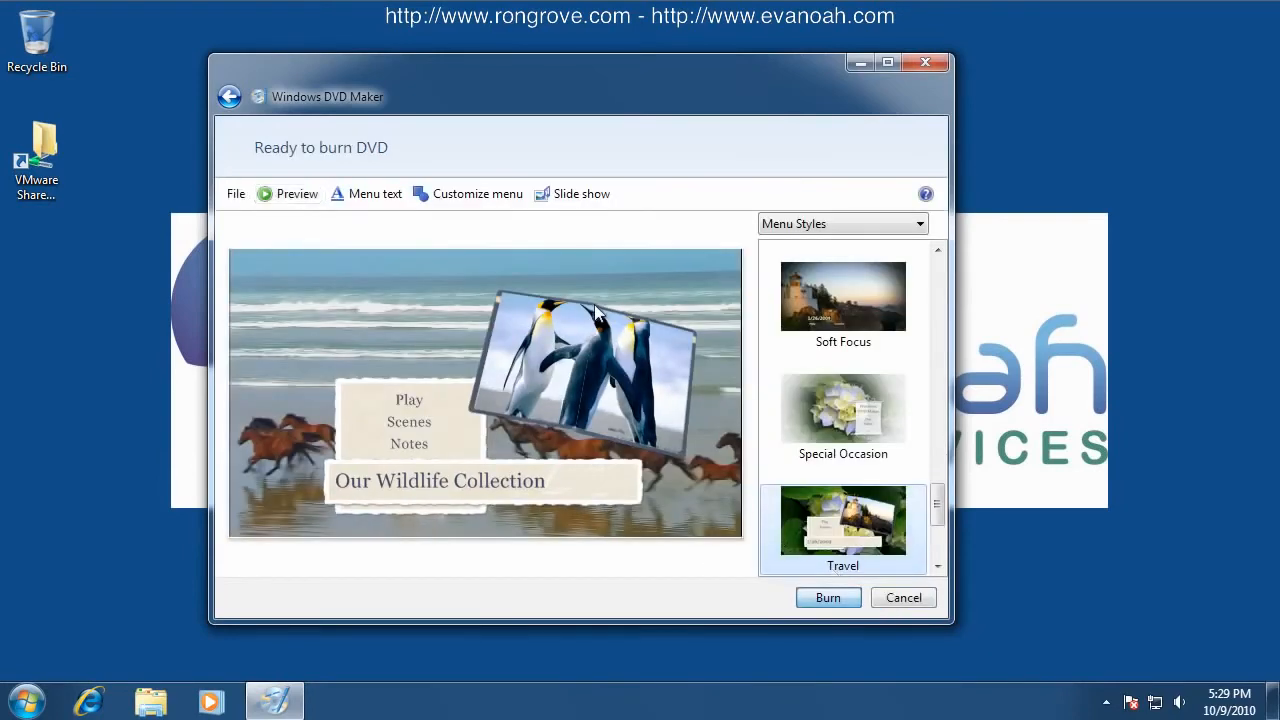
# Step: Customize the DVD menu by adding "Maid with the Flaxen Hair.mp3" from Sample Music as the menu audio
pyautogui.click(460, 196)
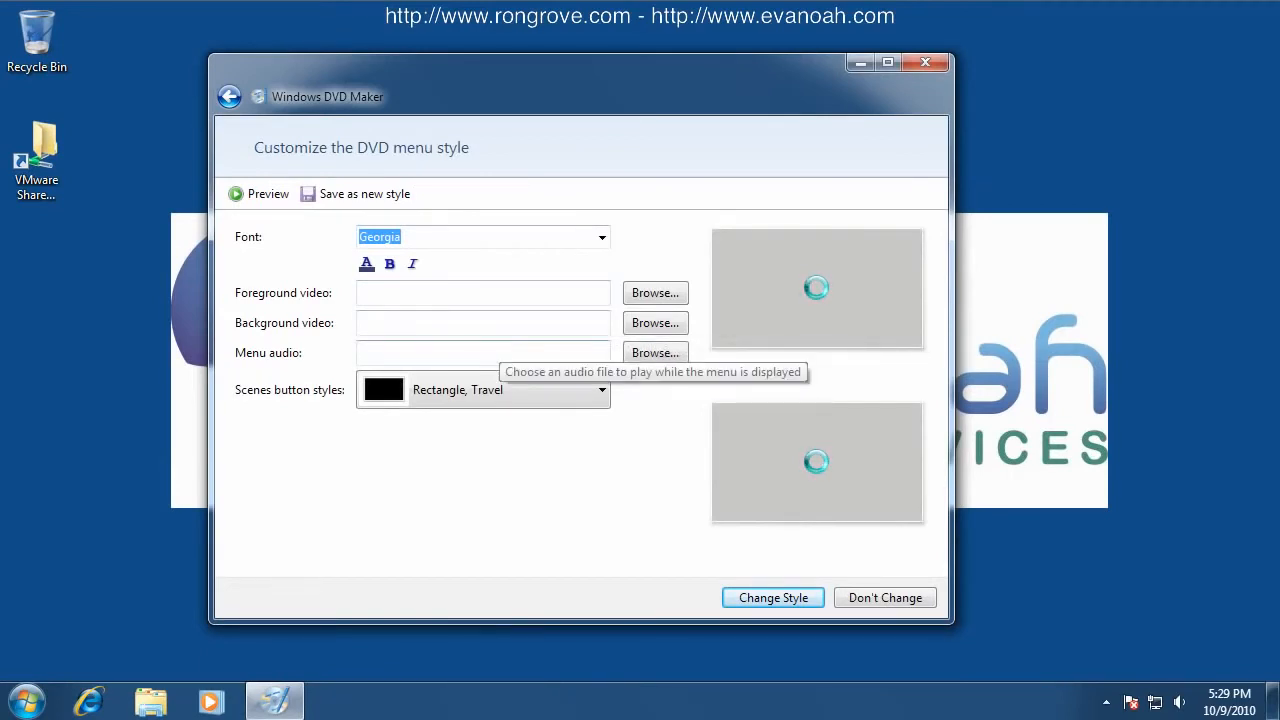
pyautogui.click(495, 353)
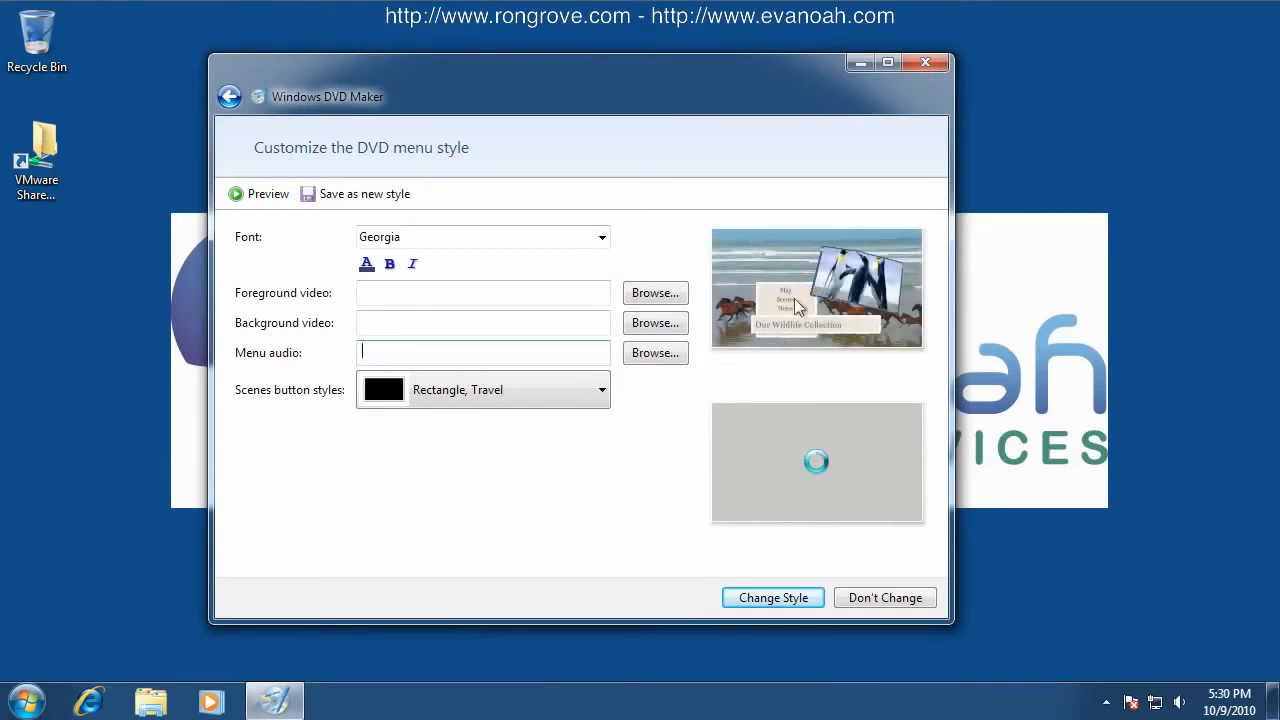
pyautogui.click(664, 356)
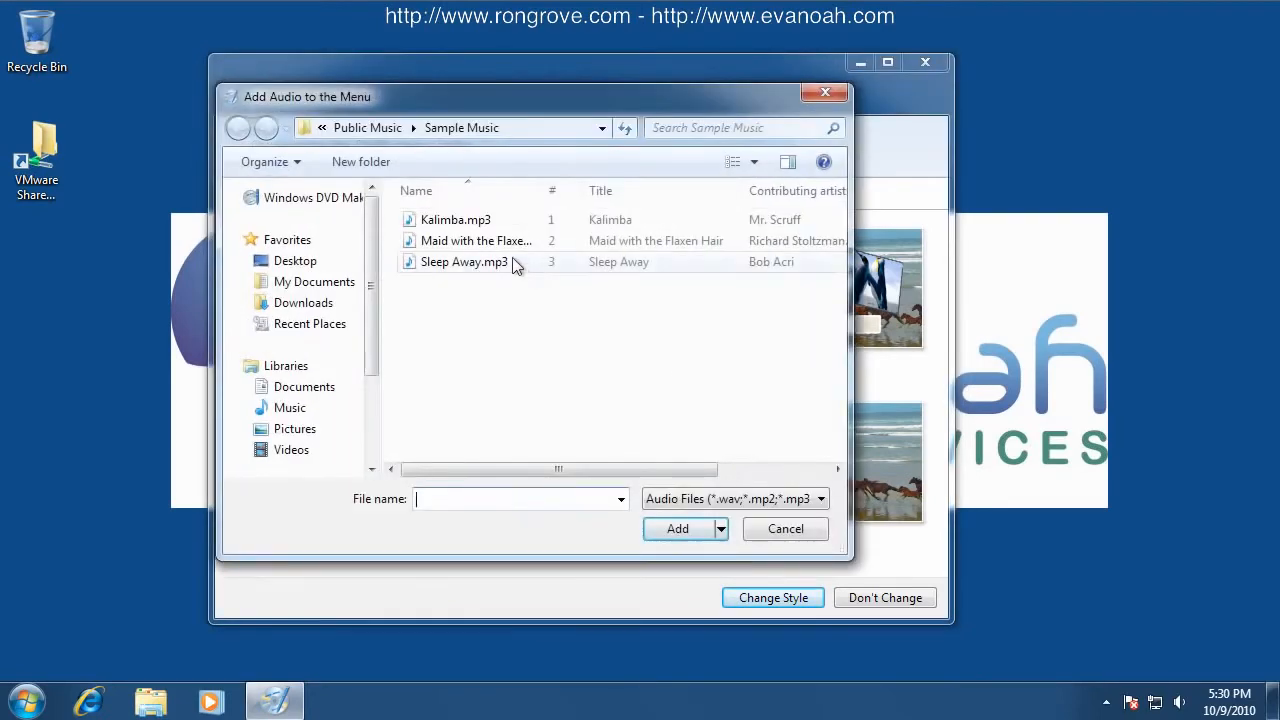
pyautogui.click(513, 243)
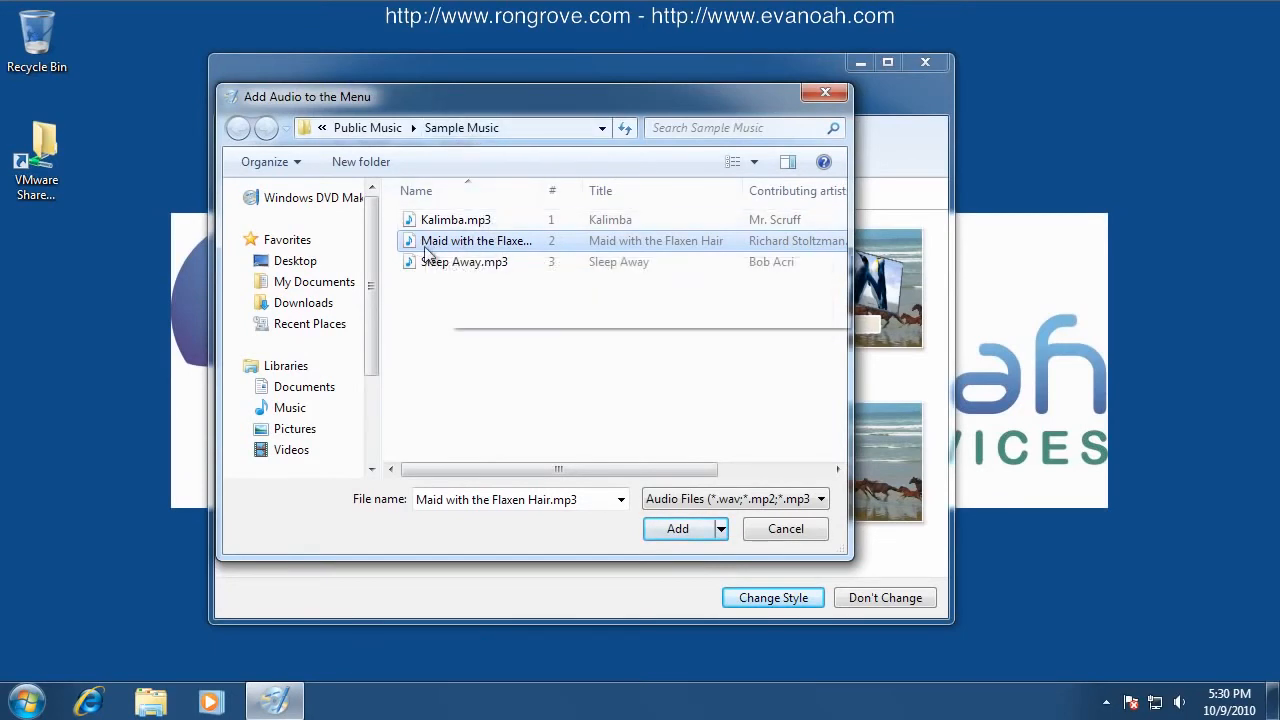
pyautogui.doubleClick(456, 247)
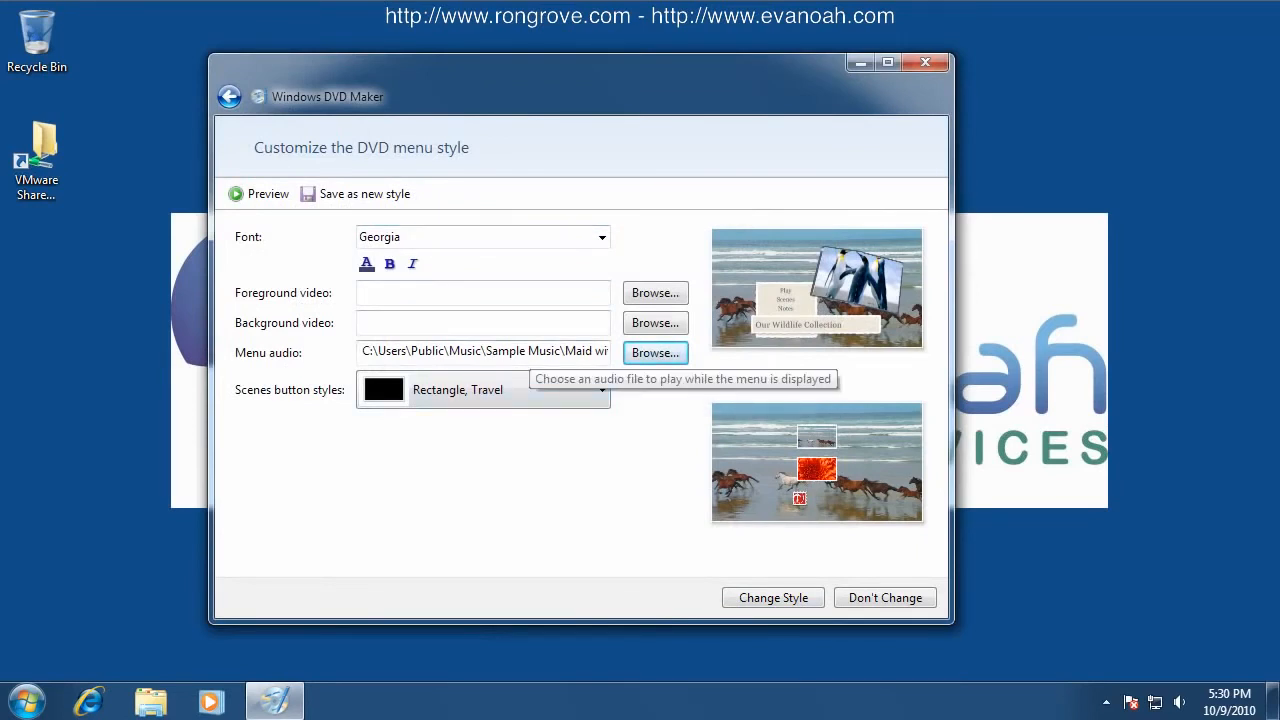
# Step: Try the Cloud and "Rectangle, Performance" scenes button styles
pyautogui.click(536, 394)
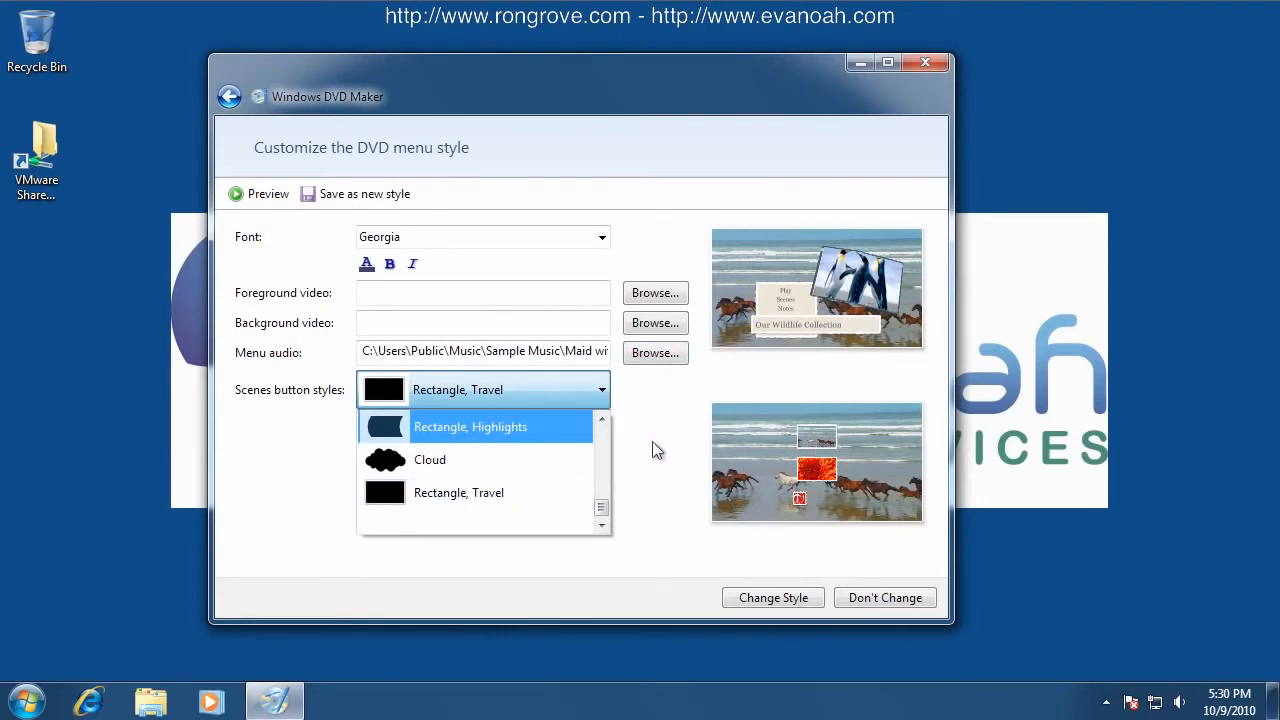
pyautogui.click(478, 463)
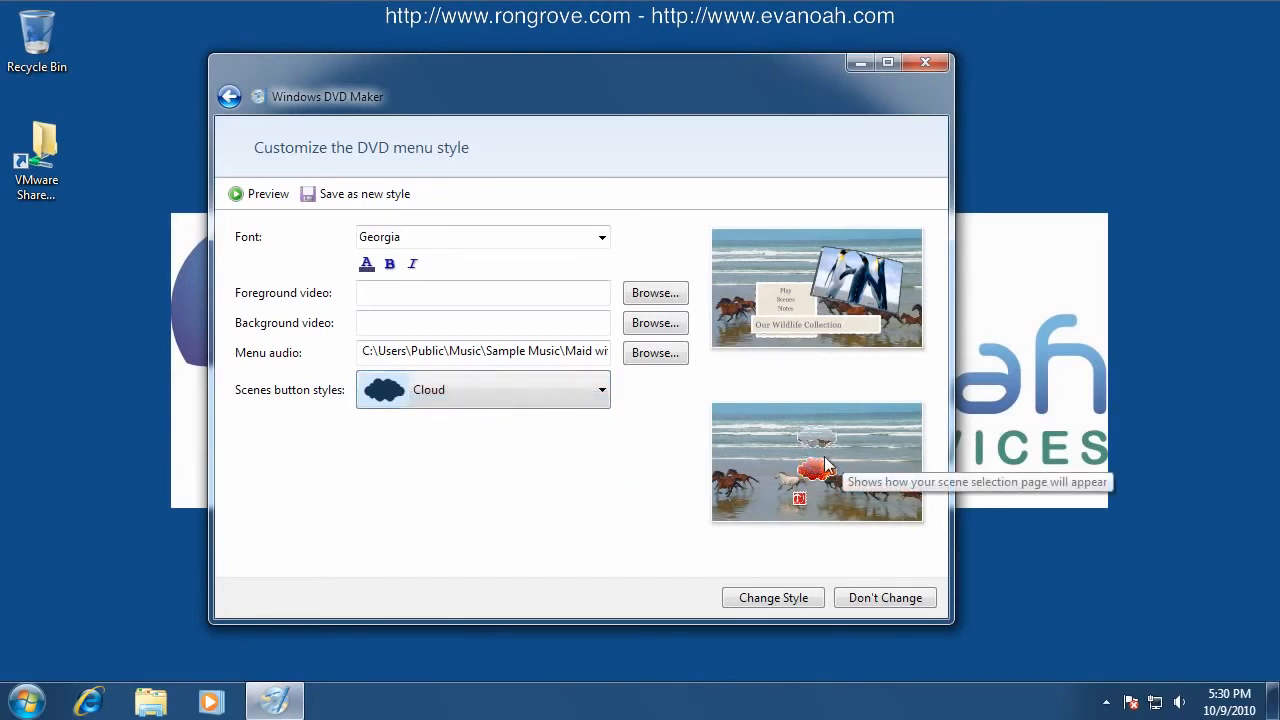
pyautogui.click(578, 402)
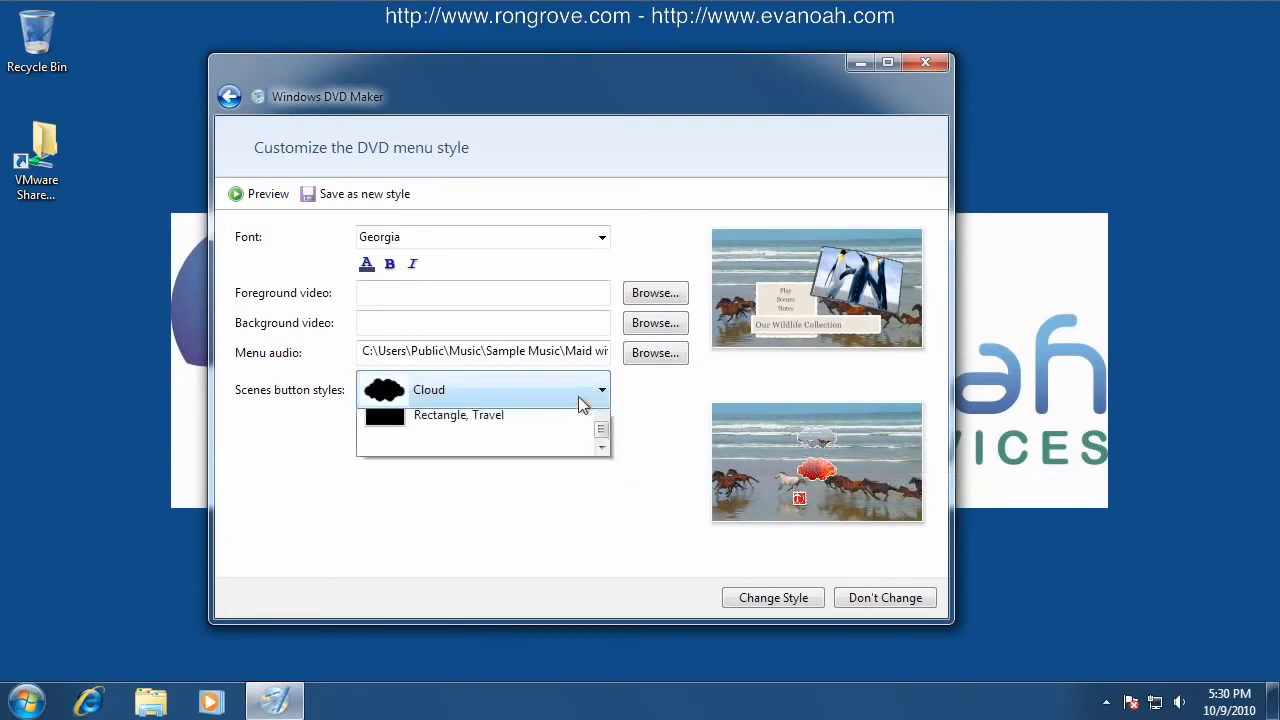
pyautogui.scroll(2, 605, 436)
pyautogui.scroll(1, 605, 436)
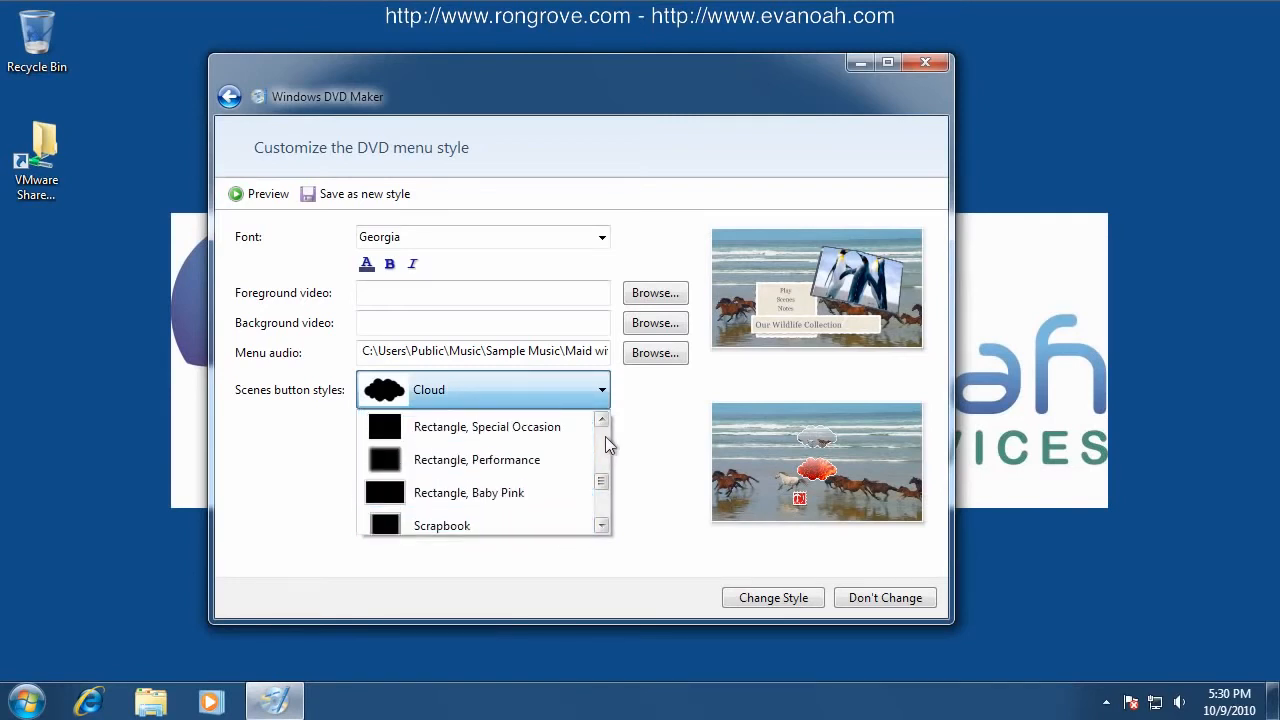
pyautogui.click(487, 461)
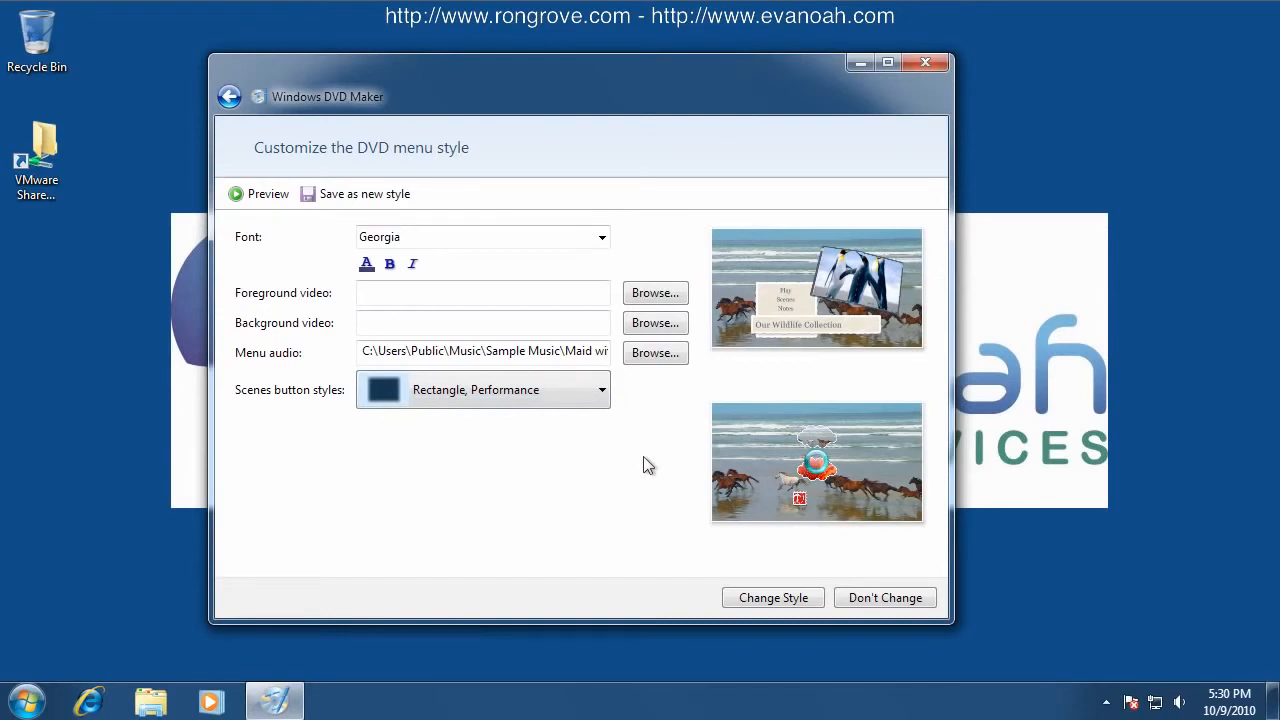
# Step: Set the scenes button style to "Rectangle, Photographs" and apply the customized menu style
pyautogui.click(610, 396)
pyautogui.scroll(1, 606, 438)
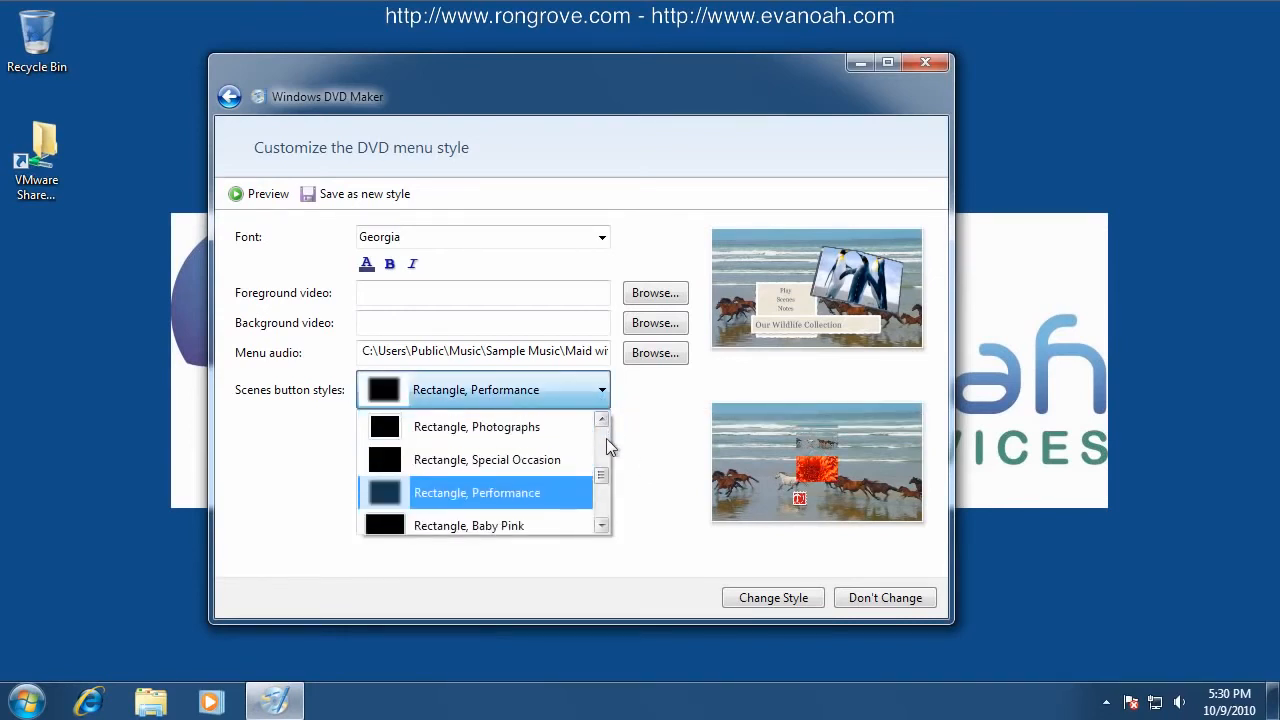
pyautogui.scroll(1, 570, 448)
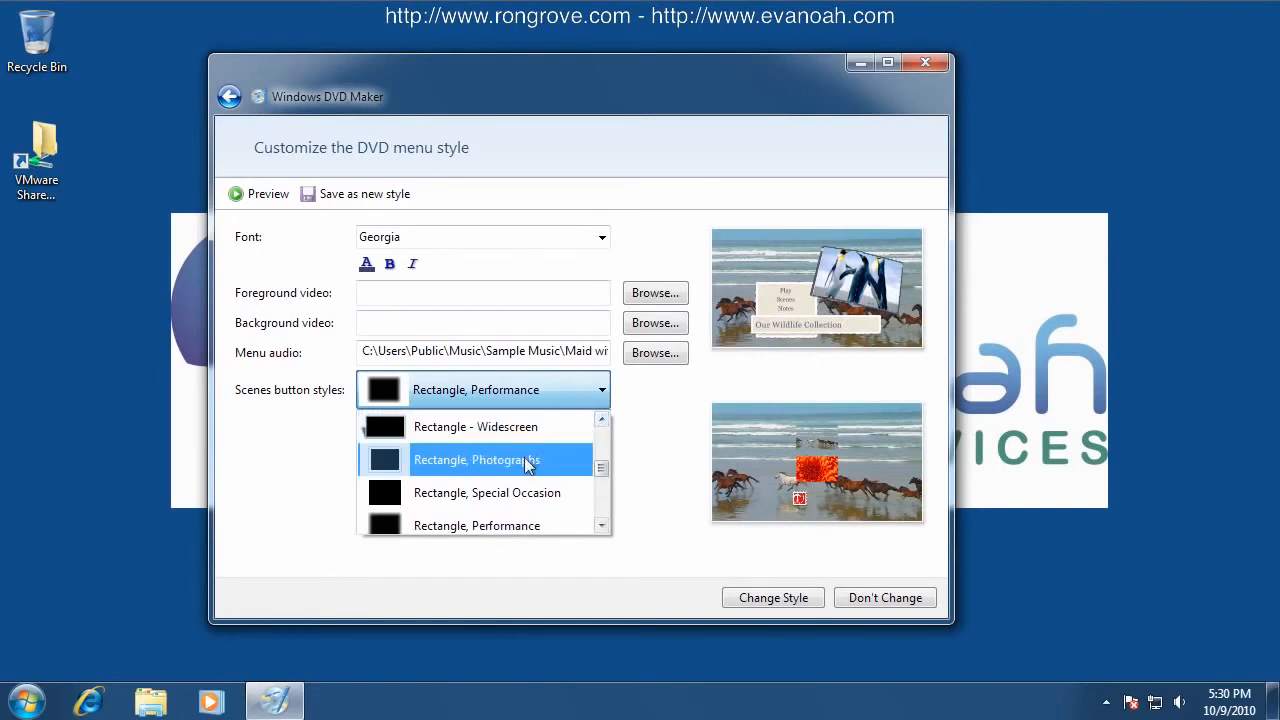
pyautogui.click(528, 459)
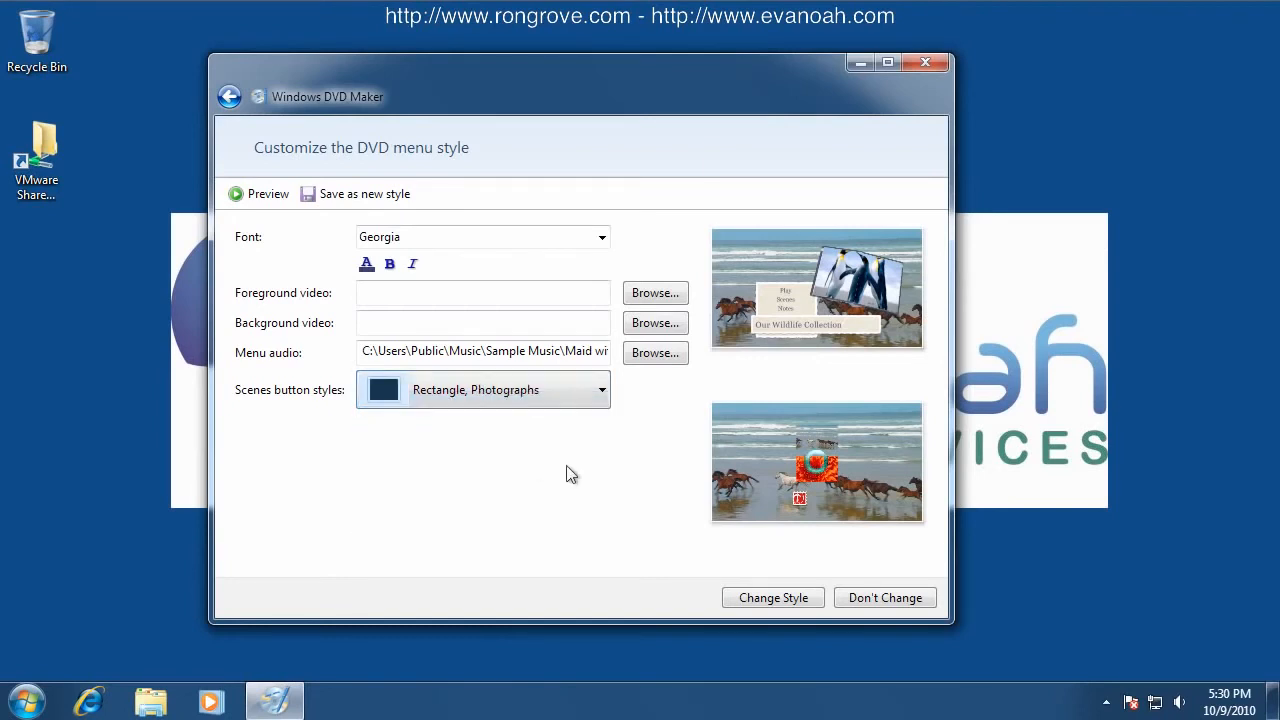
pyautogui.click(788, 598)
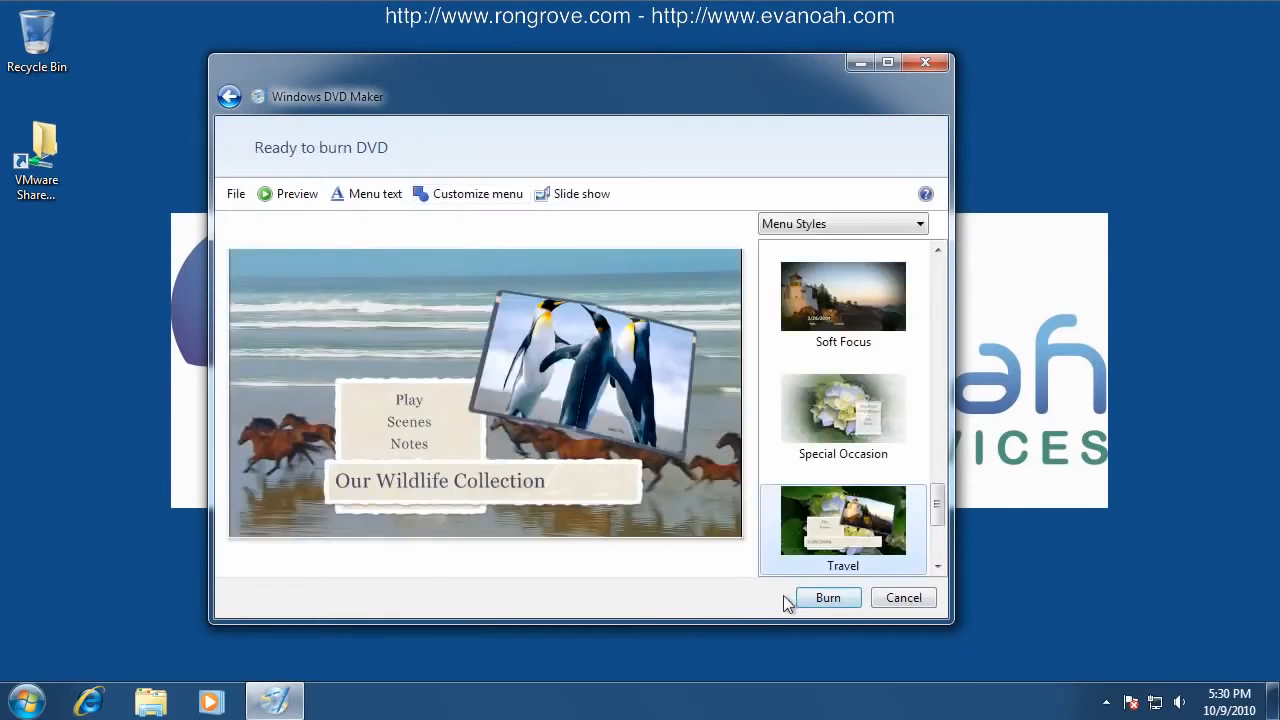
# Step: Look over the slide show settings without changing them, and preview the DVD with its customized menu
pyautogui.scroll(1, 544, 273)
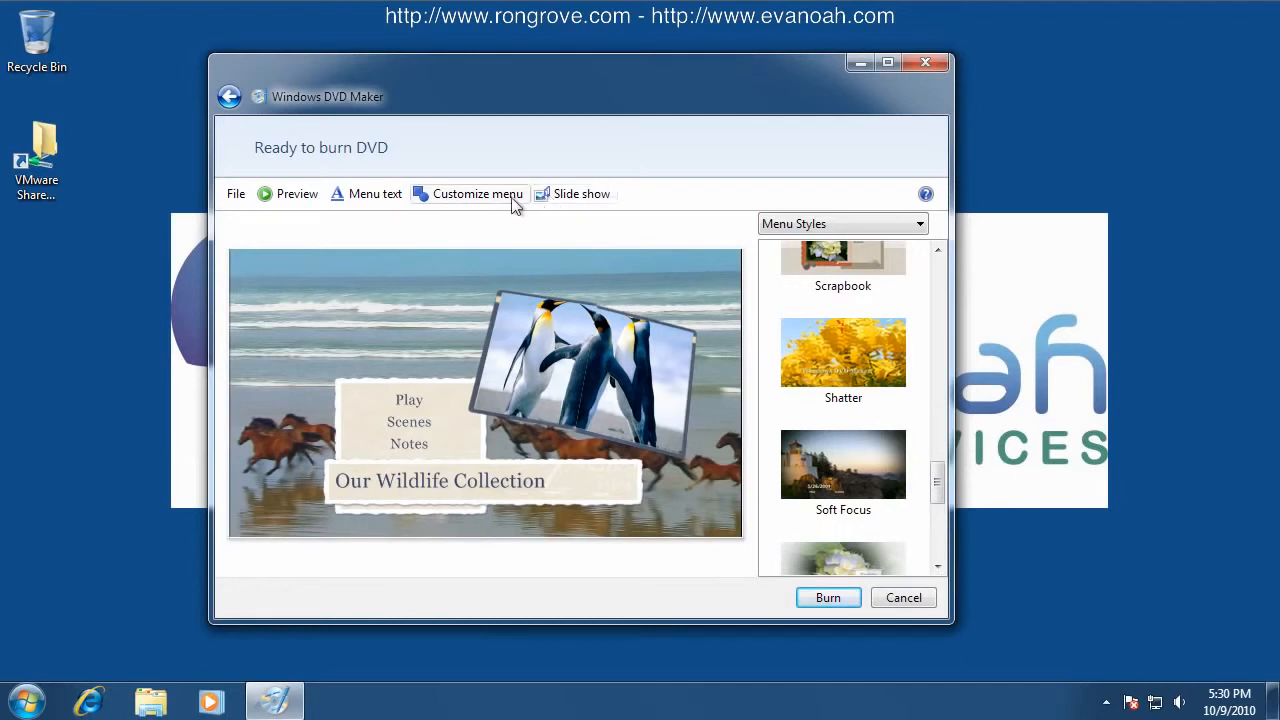
pyautogui.click(575, 194)
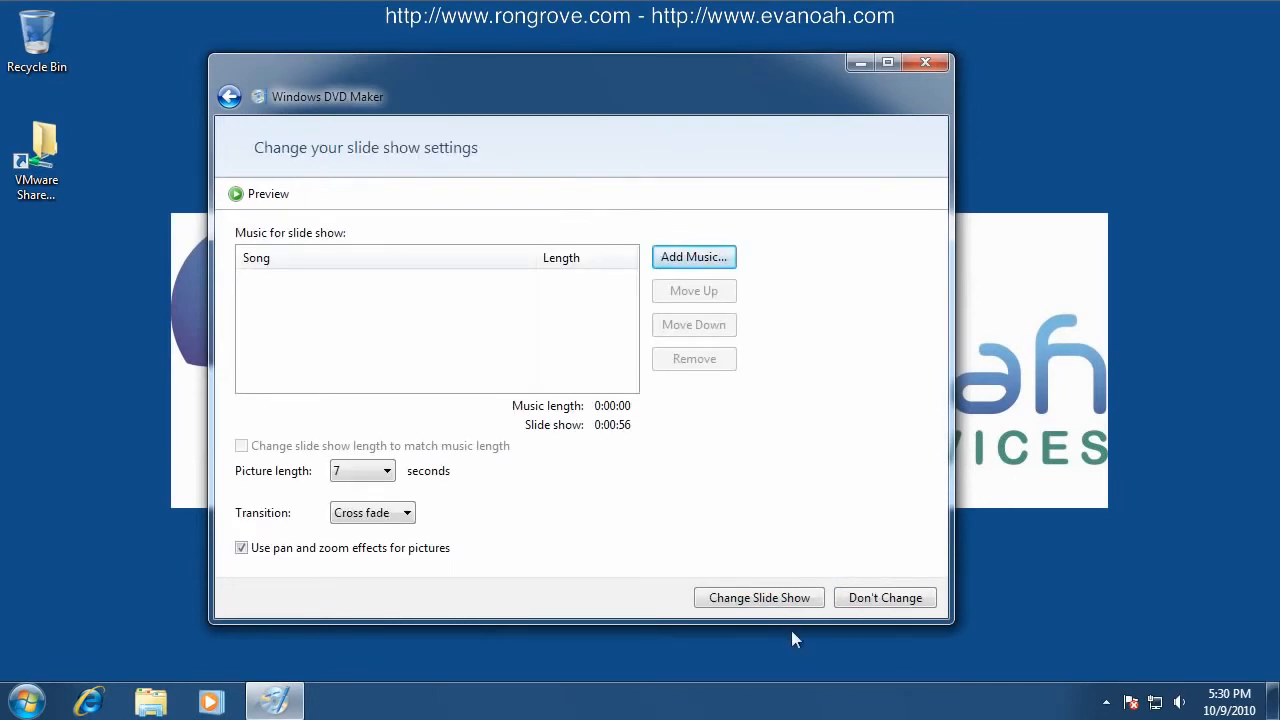
pyautogui.click(853, 600)
pyautogui.click(281, 193)
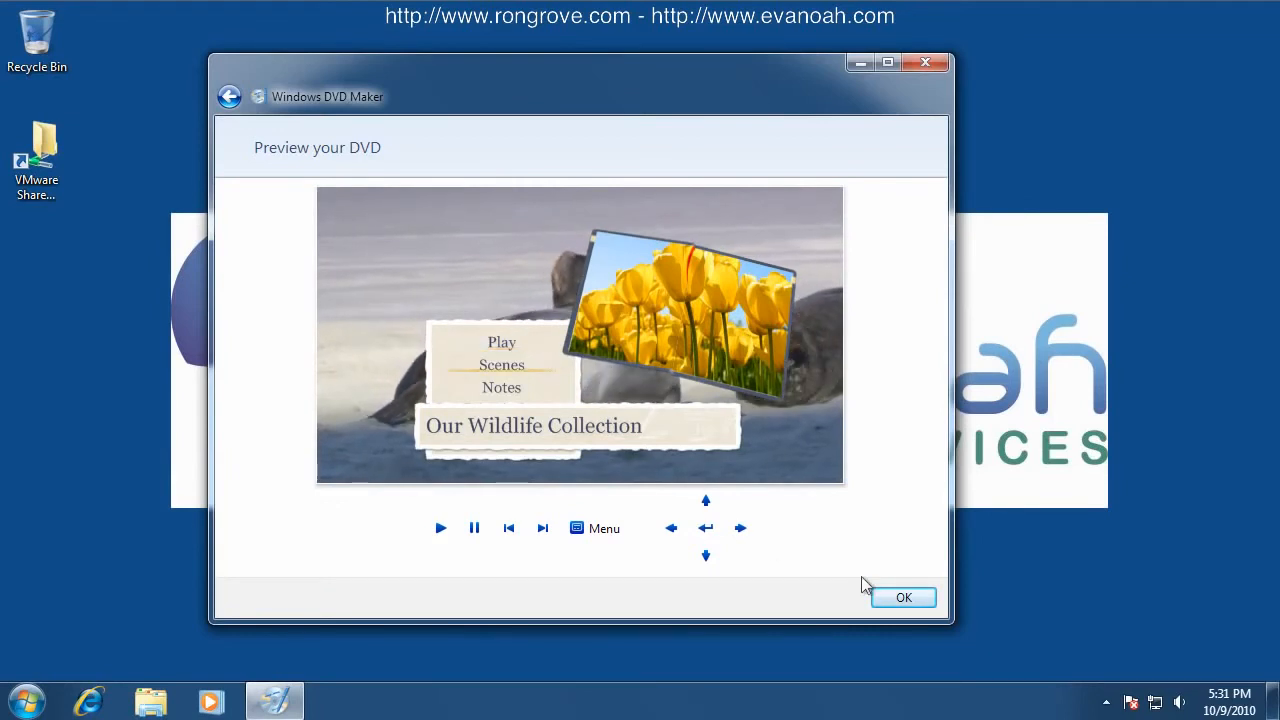
pyautogui.click(890, 596)
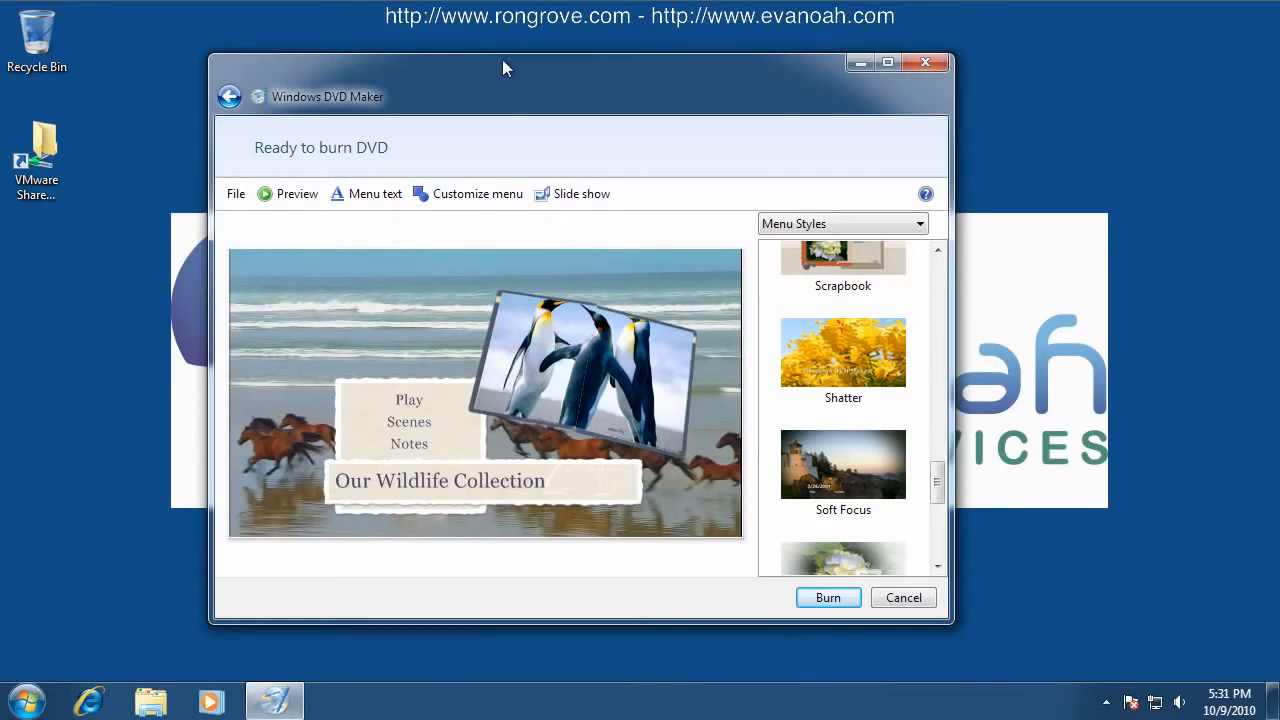
pyautogui.moveTo(503, 64); pyautogui.dragTo(503, 46)
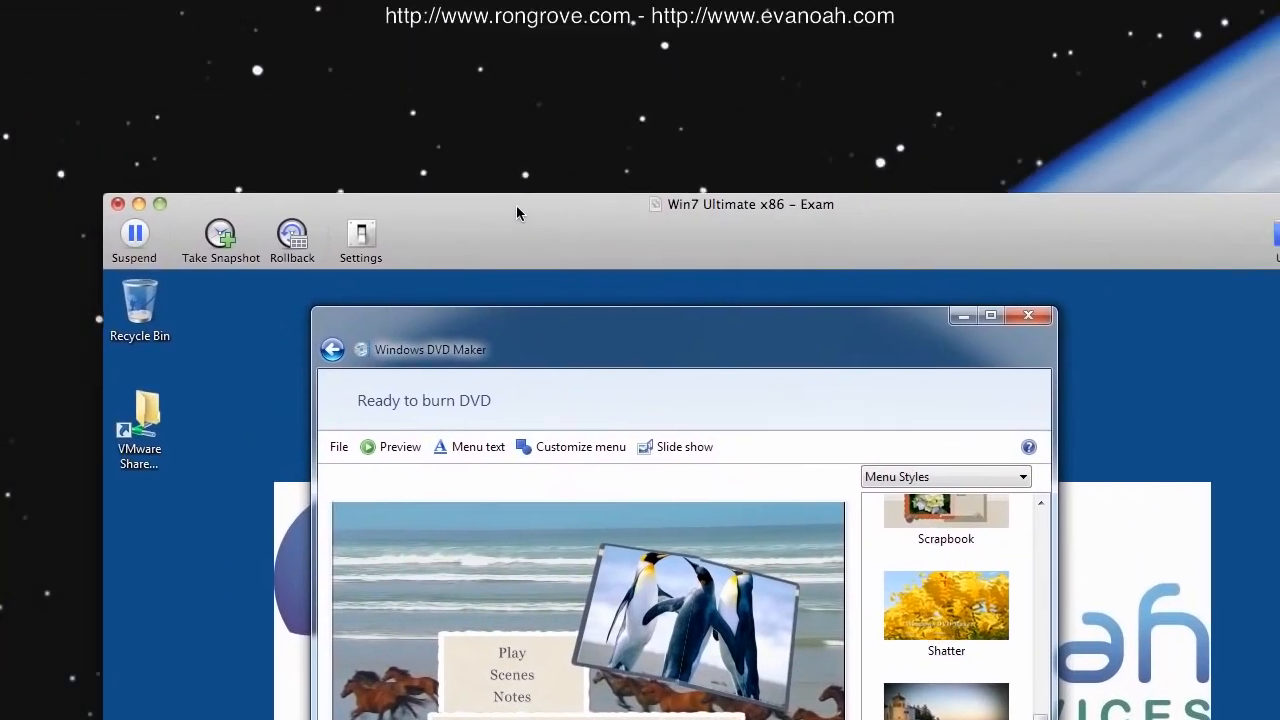
pyautogui.moveTo(516, 205); pyautogui.dragTo(410, 0)
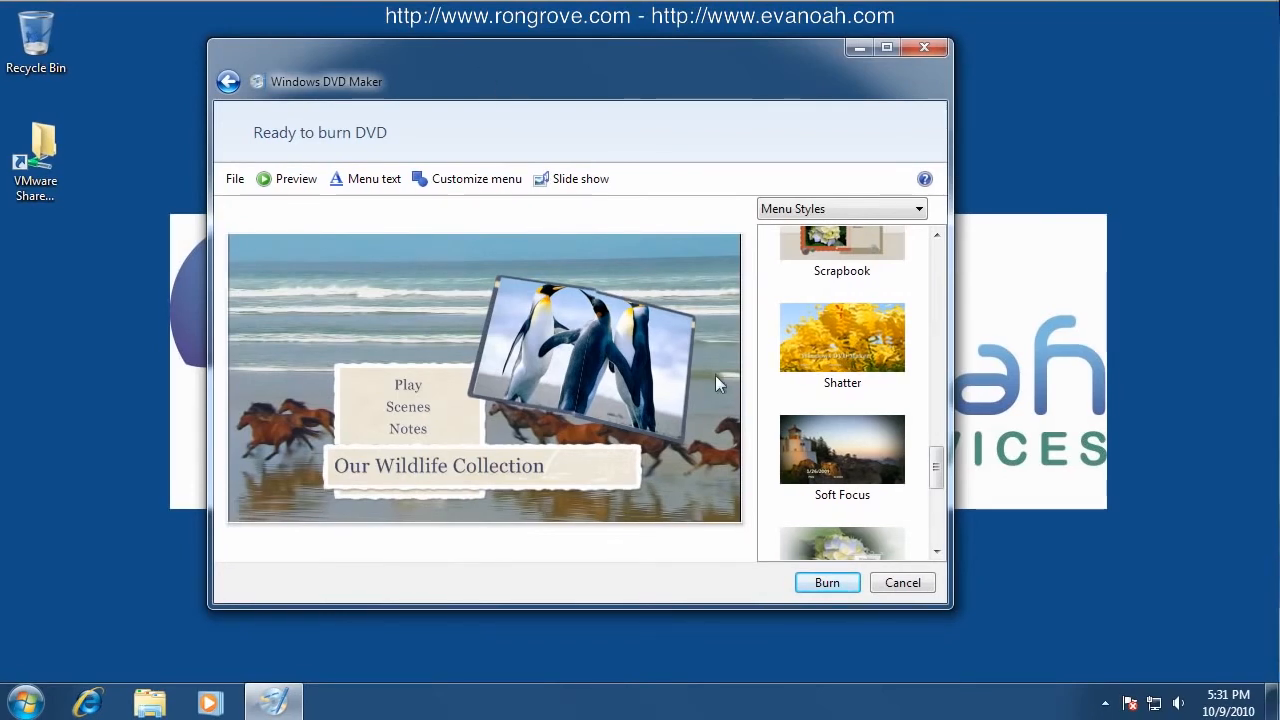
# Step: Add "Kalimba.mp3" from Sample Music as the music for the slide show
pyautogui.click(583, 178)
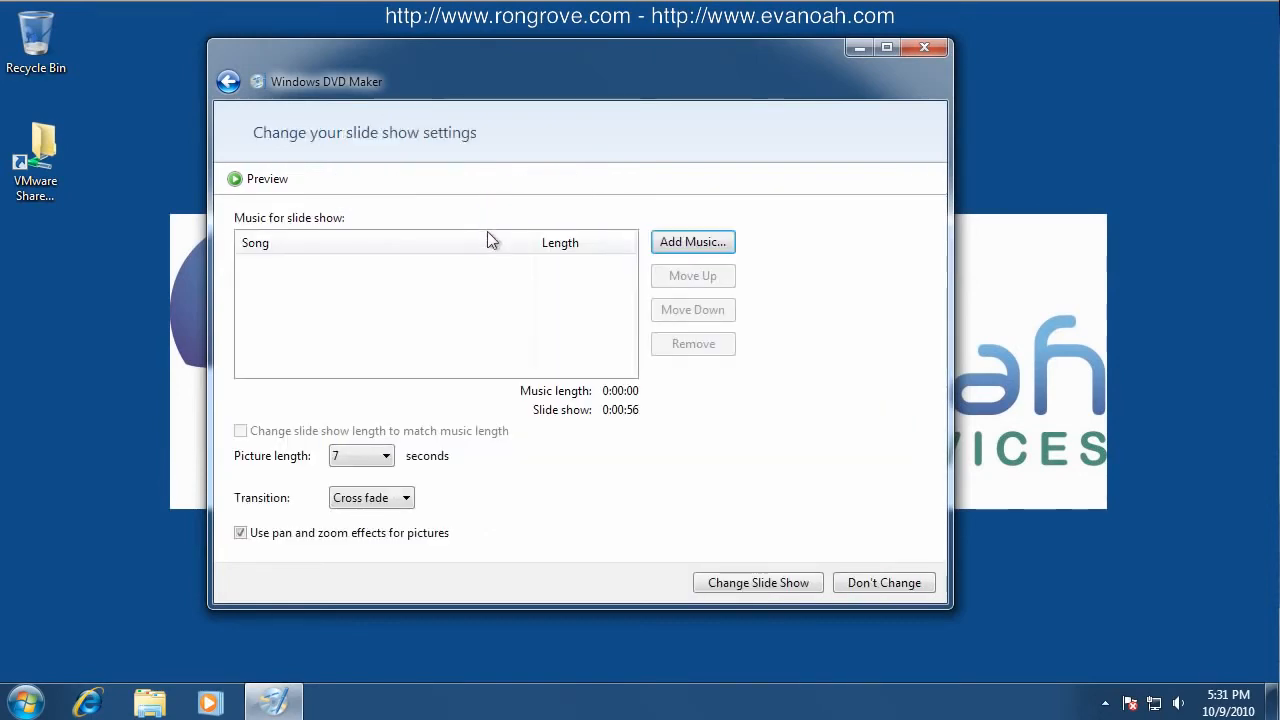
pyautogui.click(671, 242)
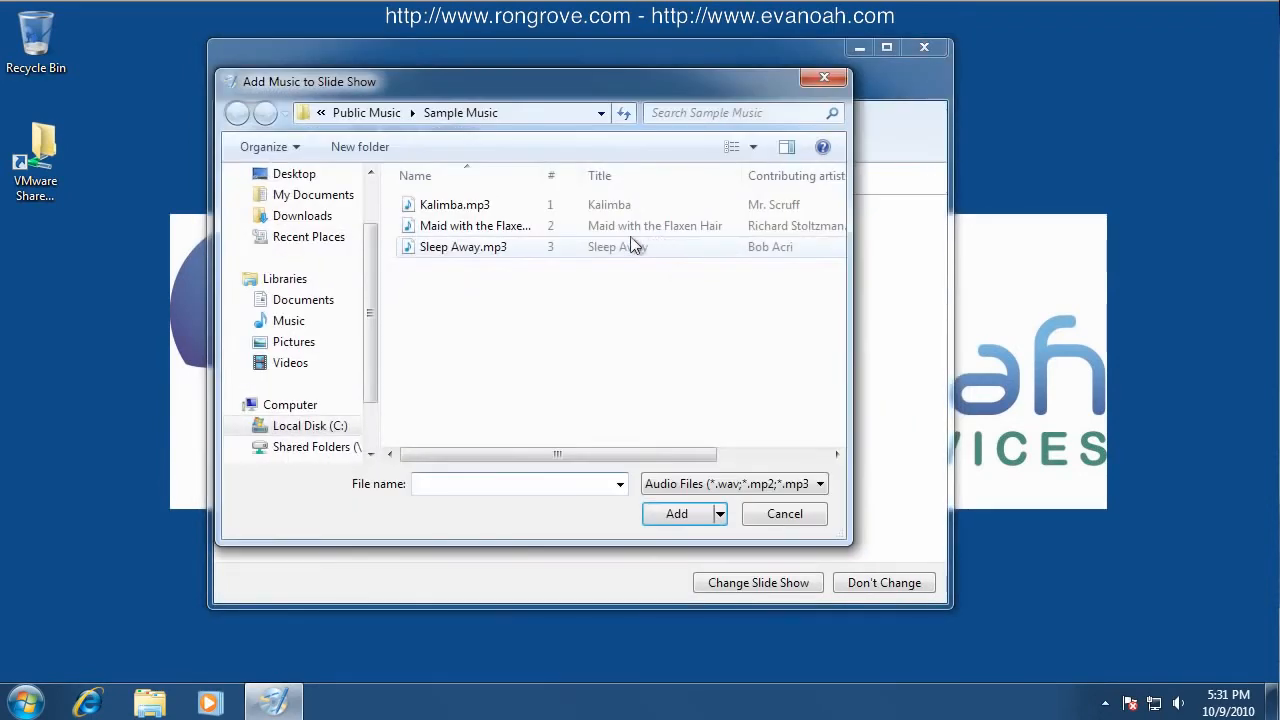
pyautogui.click(504, 208)
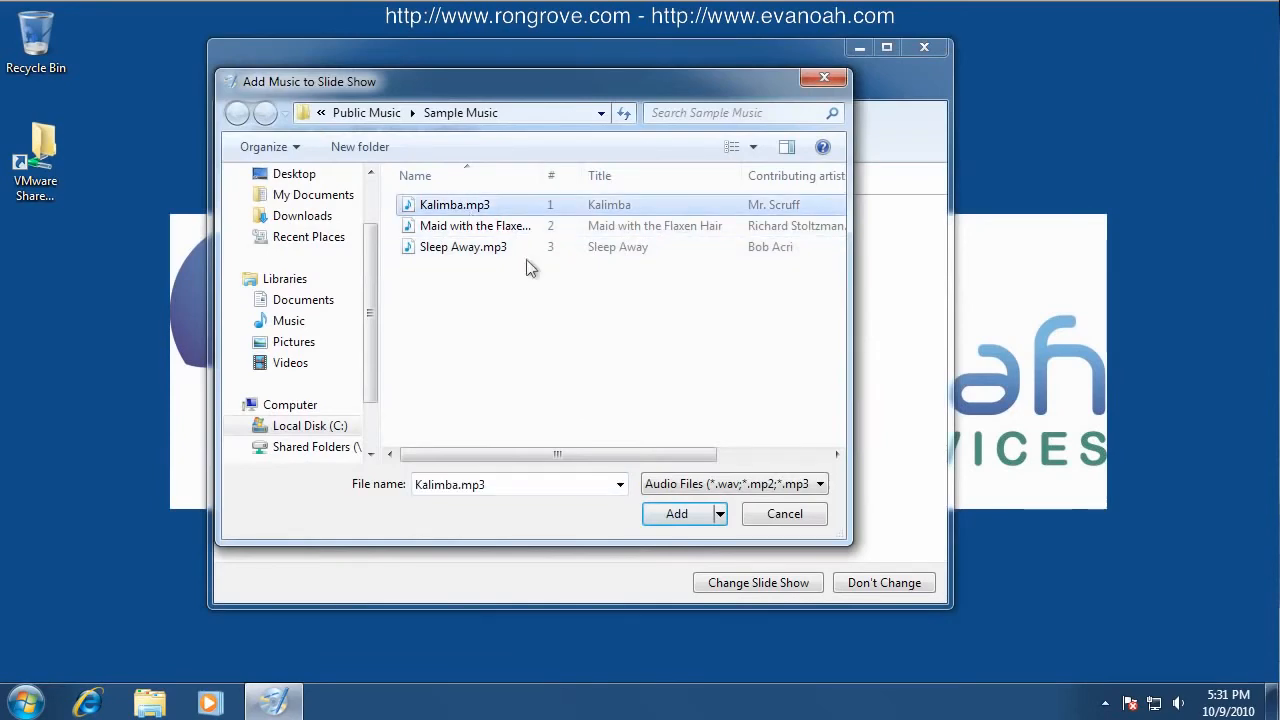
pyautogui.click(690, 516)
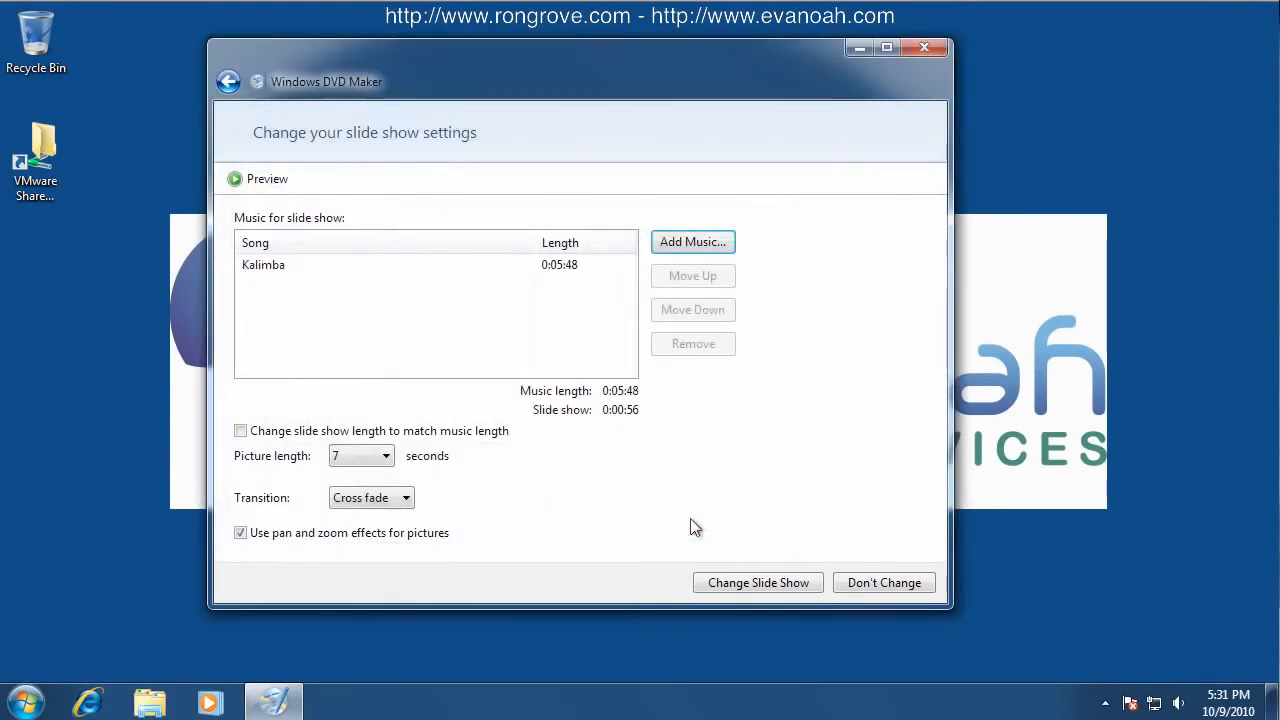
# Step: Set the slide show transition to Random and apply the slide show settings
pyautogui.click(373, 505)
pyautogui.click(359, 625)
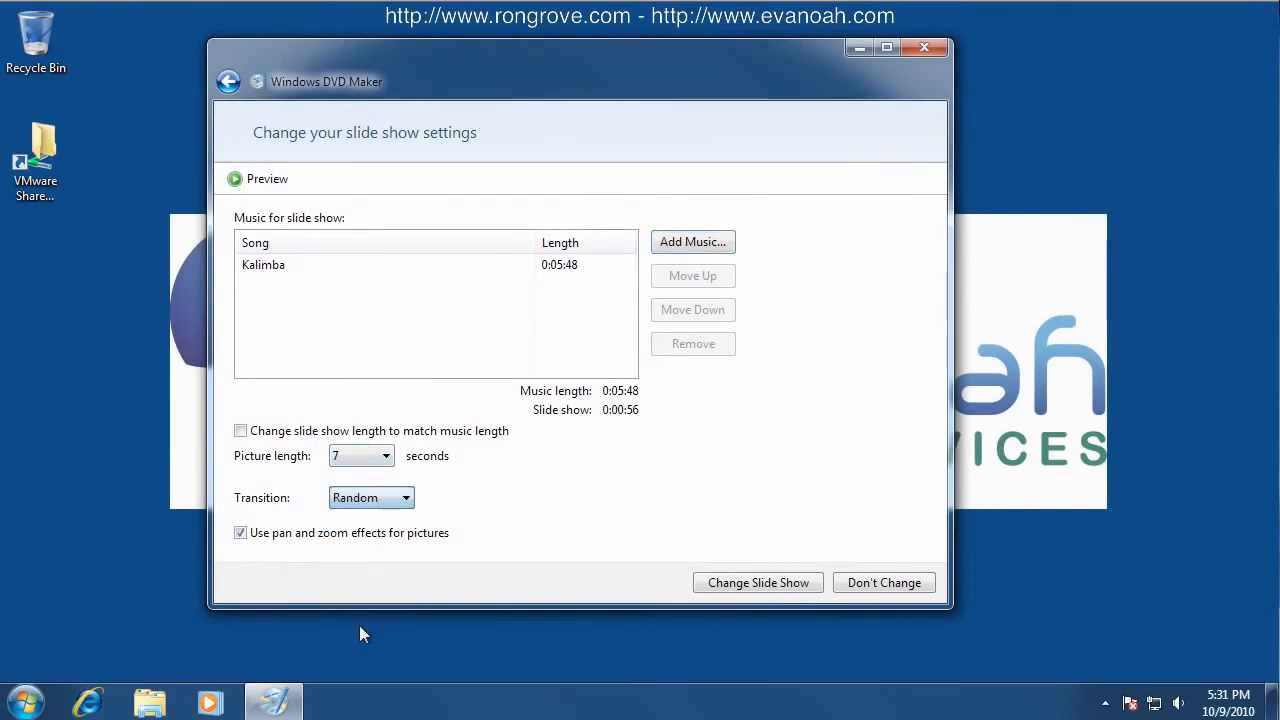
pyautogui.click(397, 498)
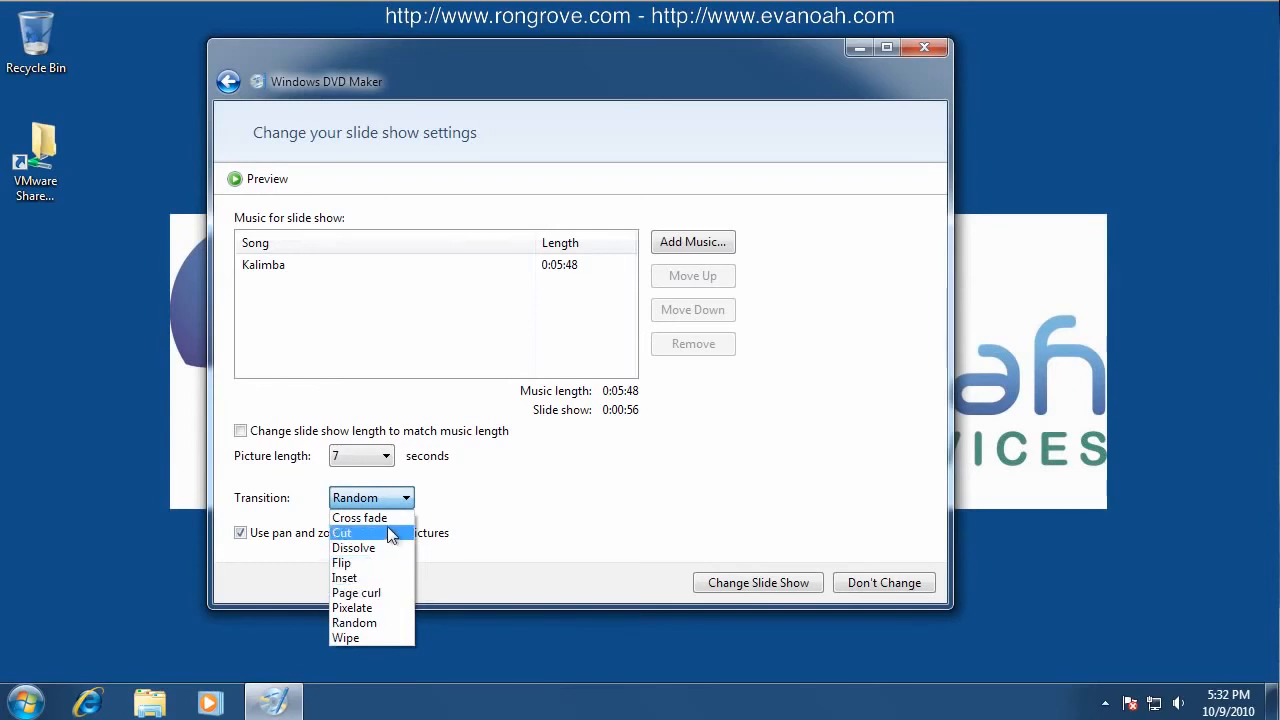
pyautogui.click(391, 500)
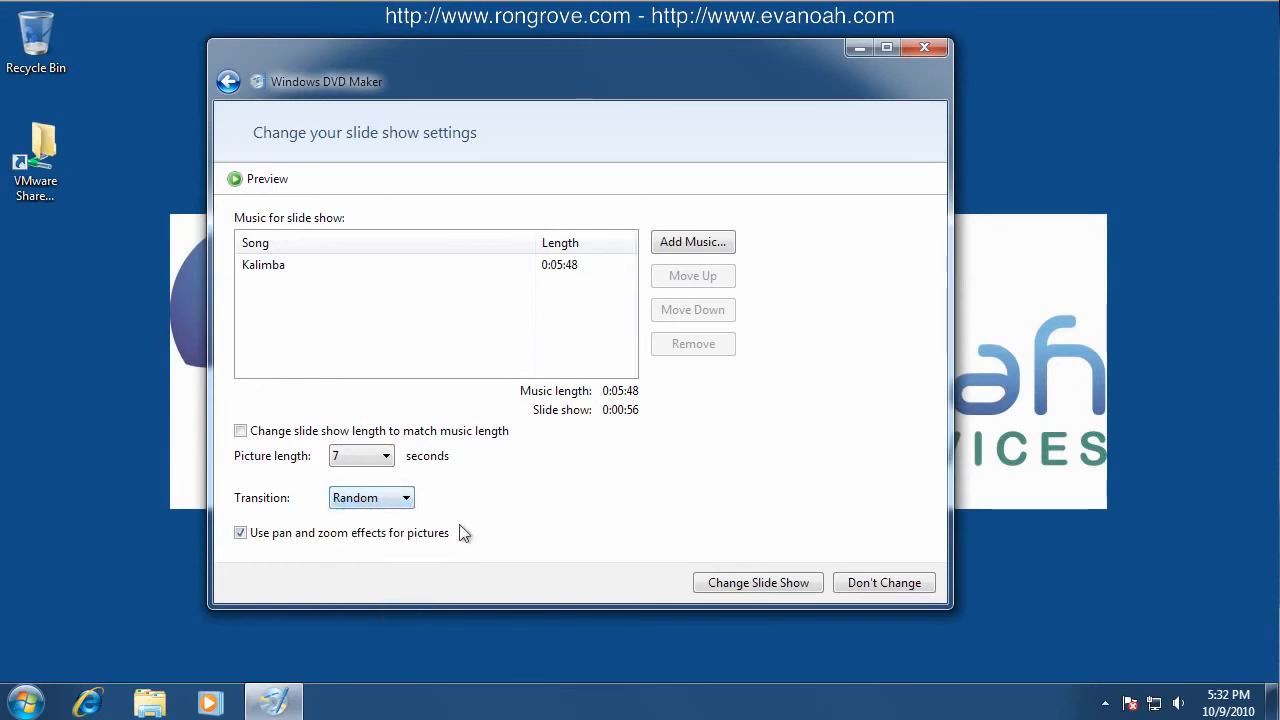
pyautogui.click(790, 586)
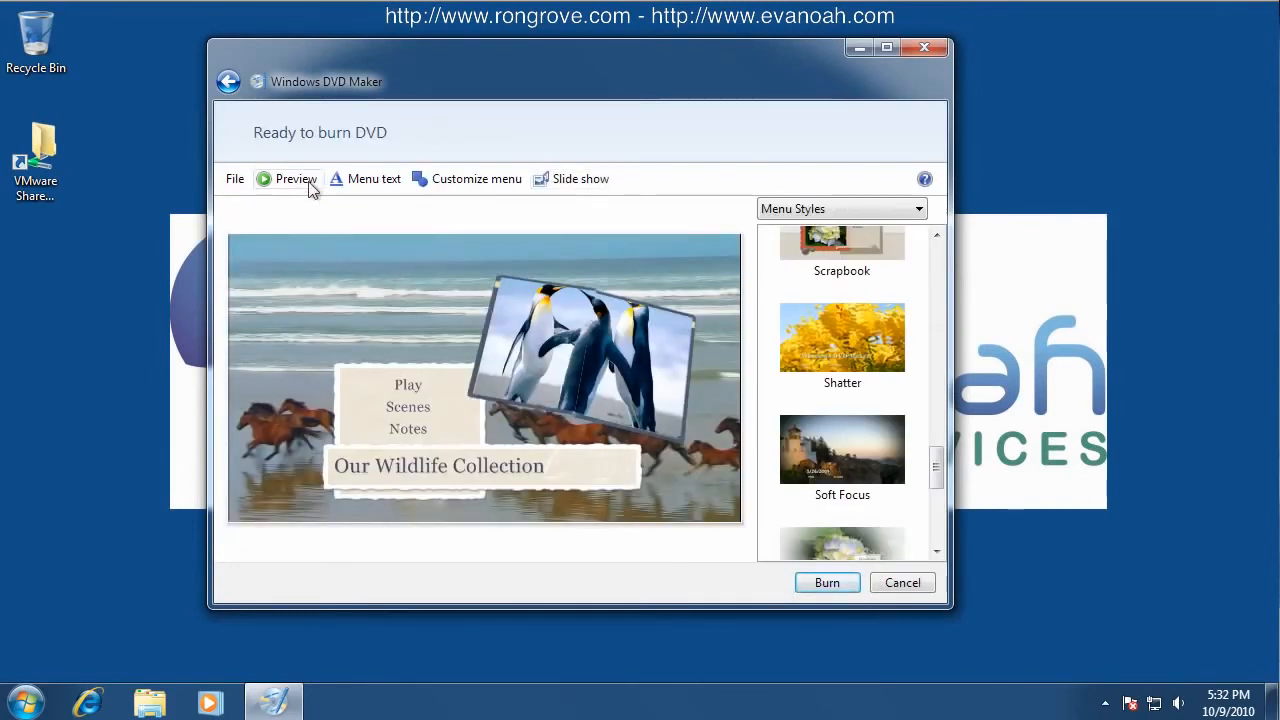
# Step: Preview the DVD, opening its scene selection page and playing the slide show from the red flower scene
pyautogui.click(312, 190)
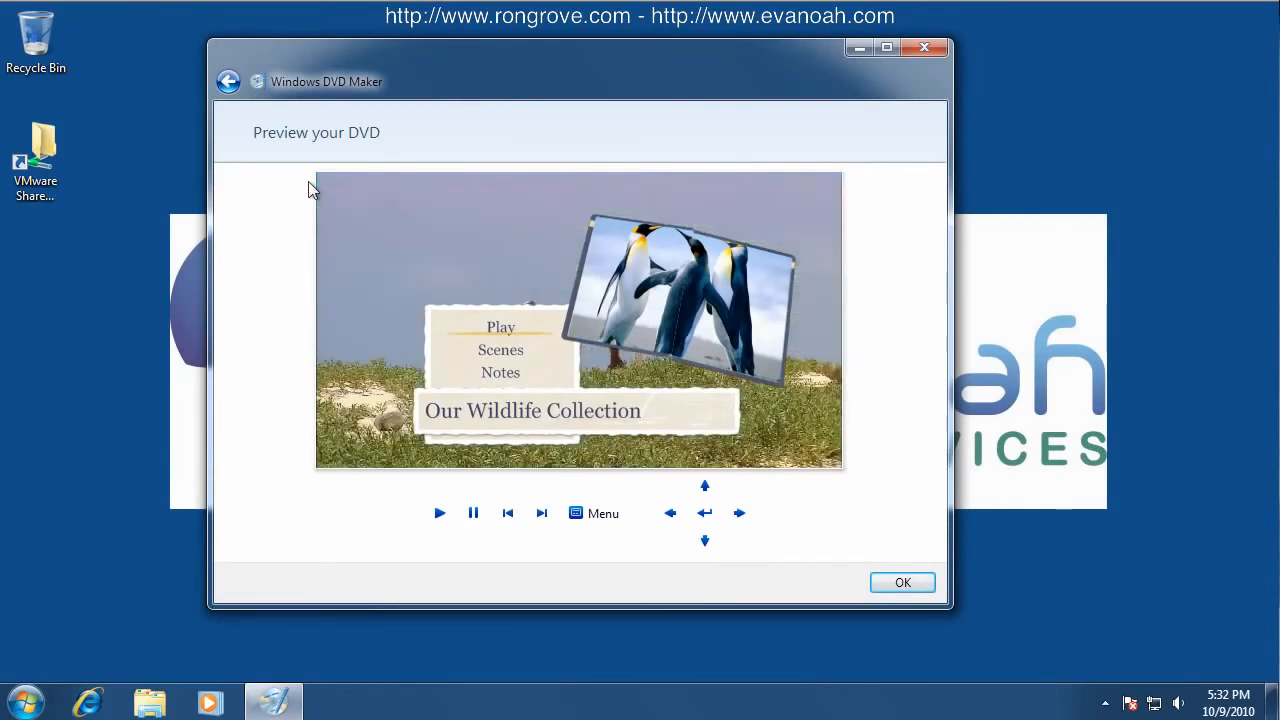
pyautogui.click(503, 351)
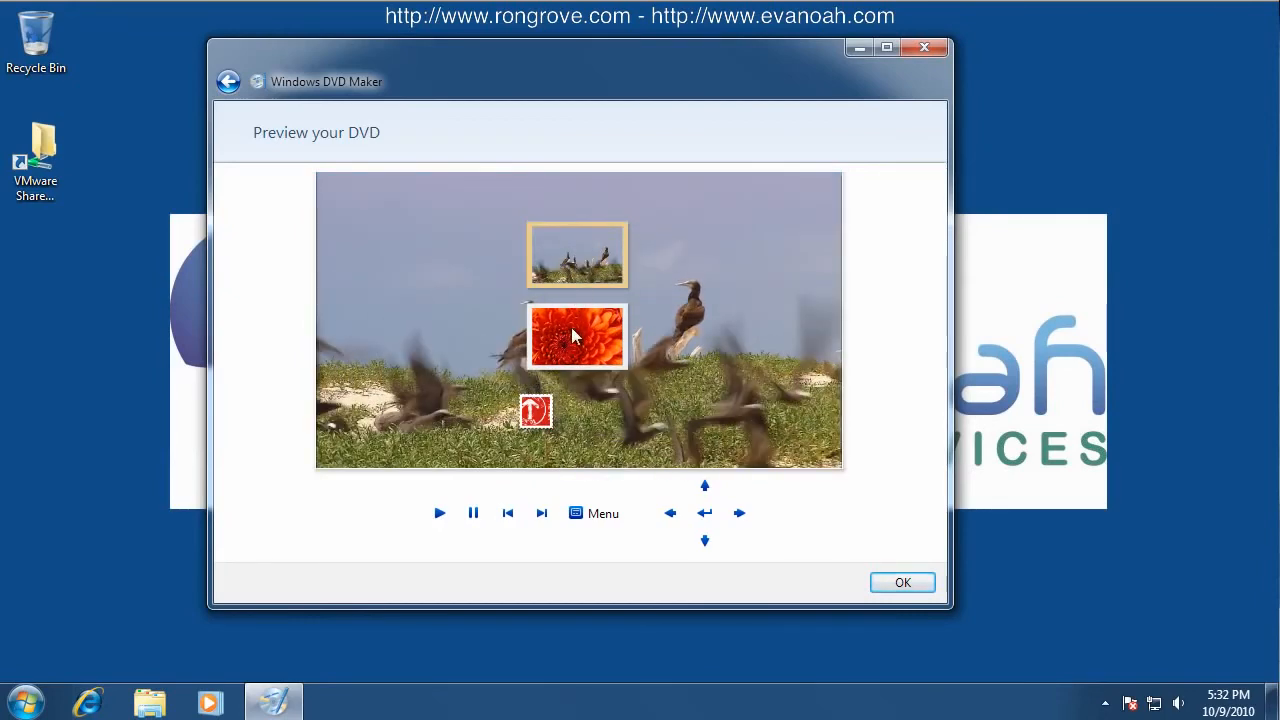
pyautogui.click(578, 338)
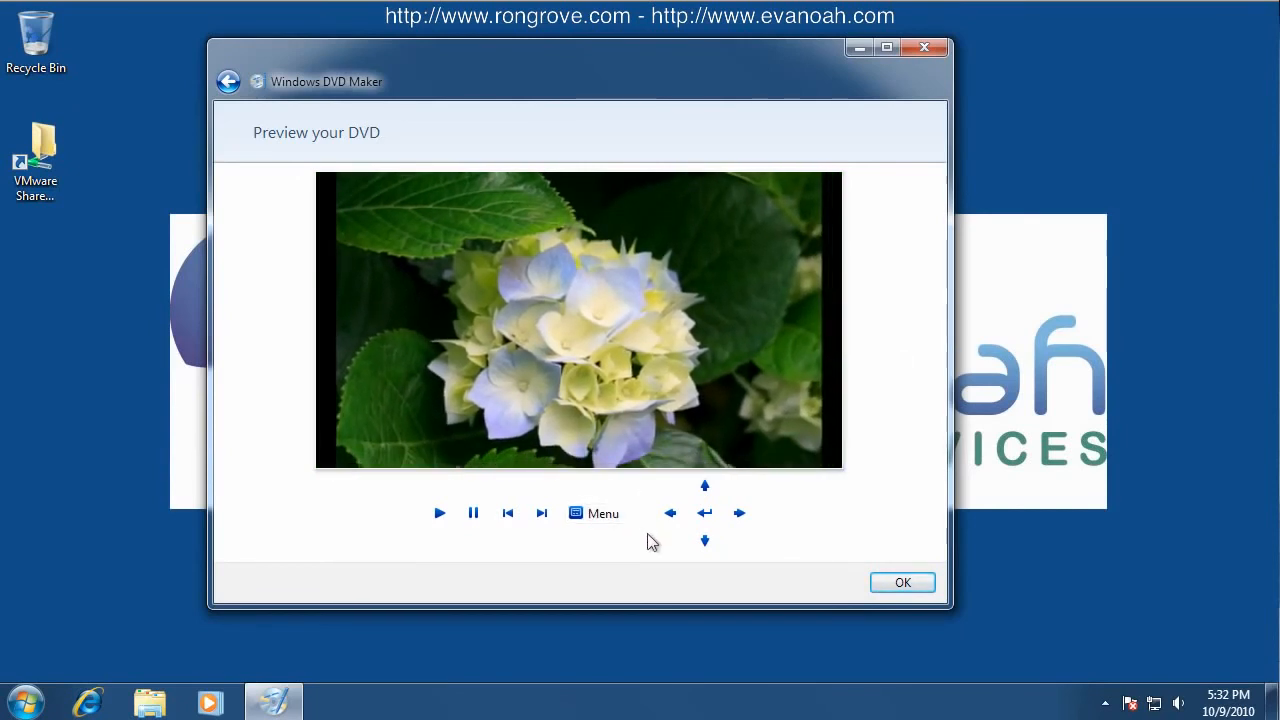
pyautogui.click(889, 583)
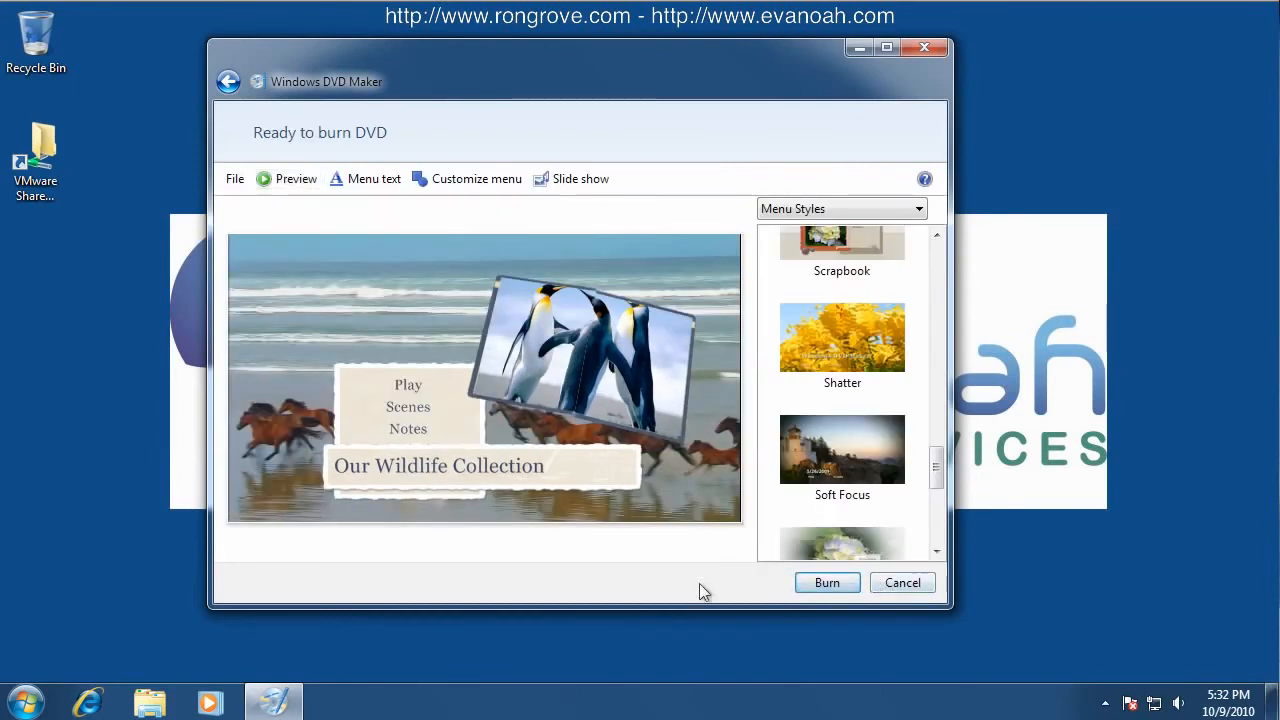
pyautogui.scroll(1, 700, 583)
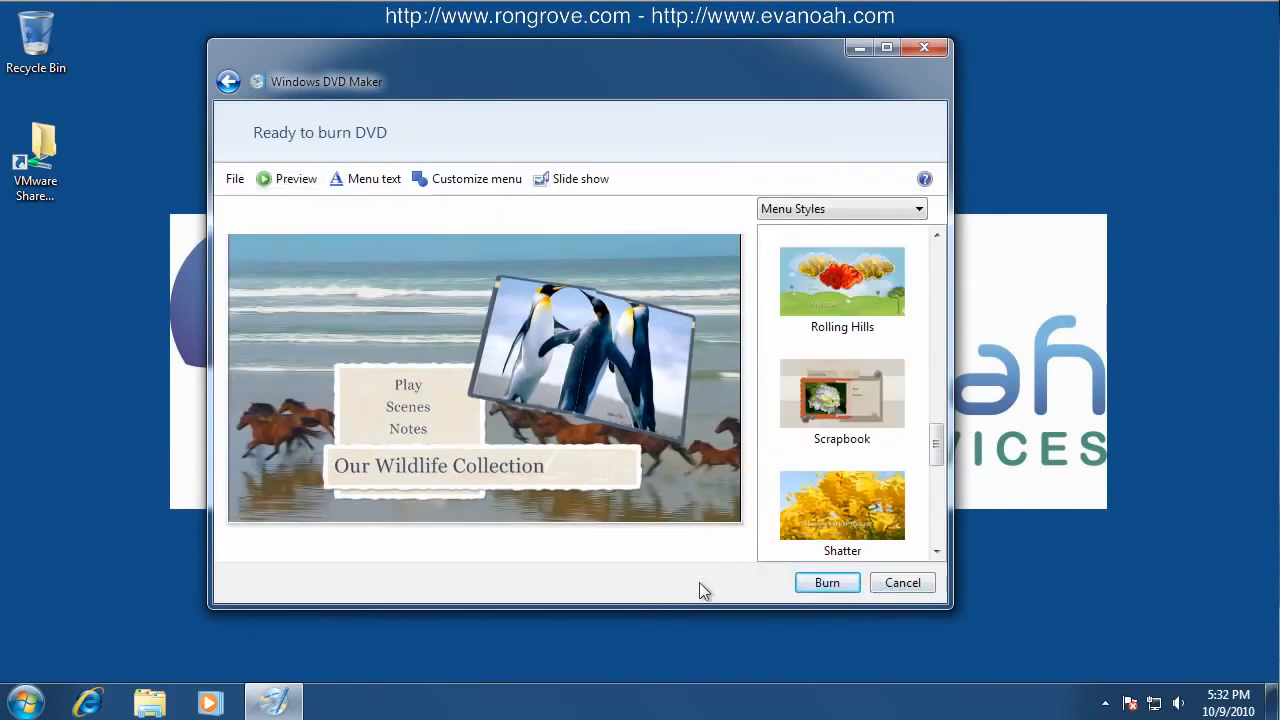